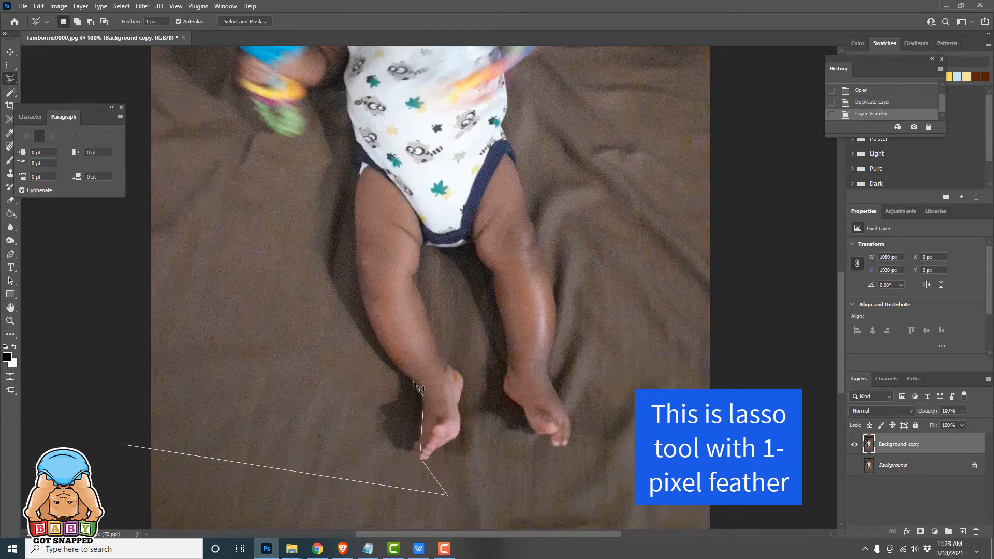
- Trace the baby's edge with the Polygonal Lasso at 1 px feather, from the lower leg up around the blue rattle and arm to the cheek
left_click_drag(408, 380, 393, 358)
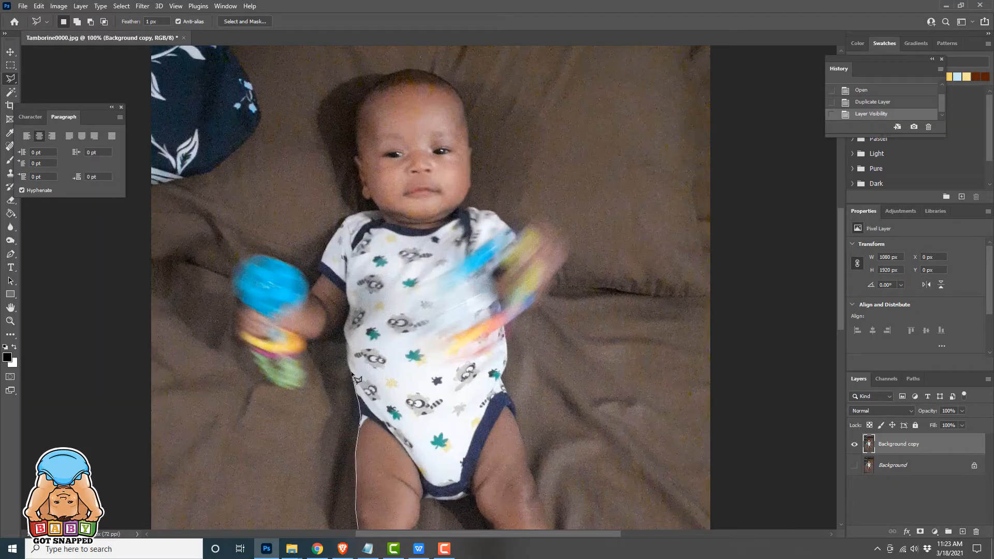
mouse_move(352, 374)
left_mouse_down()
mouse_move(344, 328)
mouse_move(308, 343)
mouse_move(288, 358)
mouse_move(303, 364)
mouse_move(288, 390)
left_mouse_up()
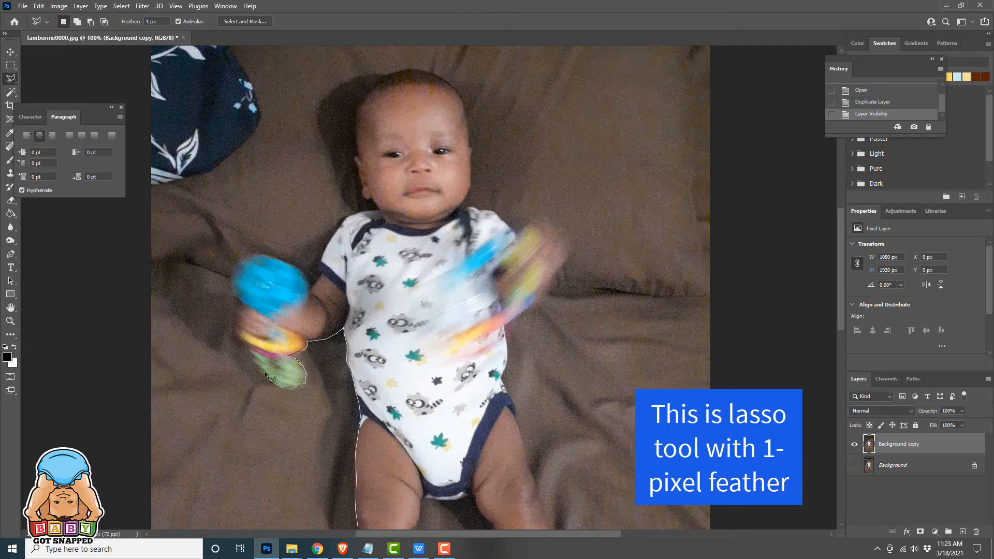
mouse_move(246, 347)
left_mouse_down()
mouse_move(239, 273)
mouse_move(249, 261)
mouse_move(273, 257)
mouse_move(311, 290)
left_mouse_up()
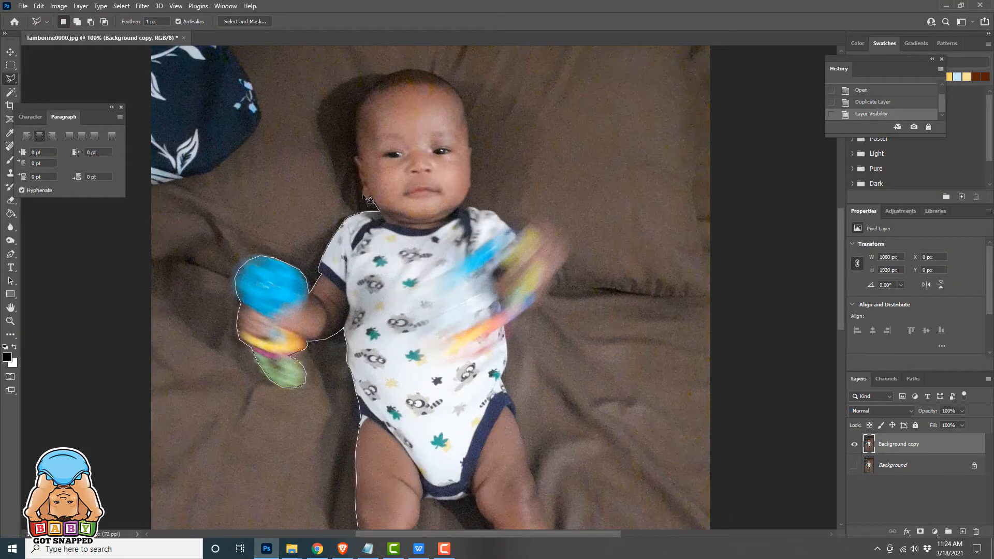
left_click_drag(369, 197, 391, 190)
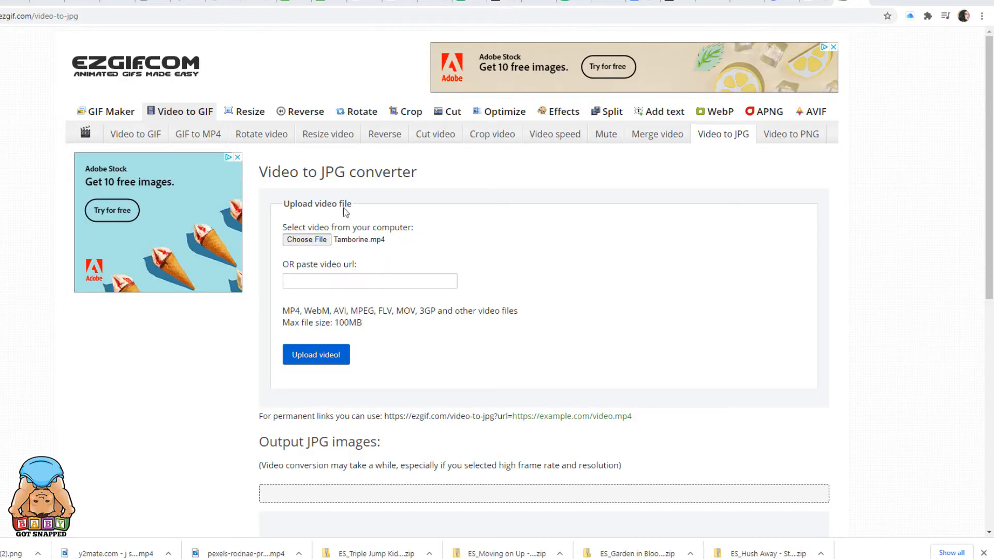
- In ezgif's Video to JPG converter, upload Tamborine.mp4 and convert it to JPG images at original size and 10 FPS
left_click(301, 241)
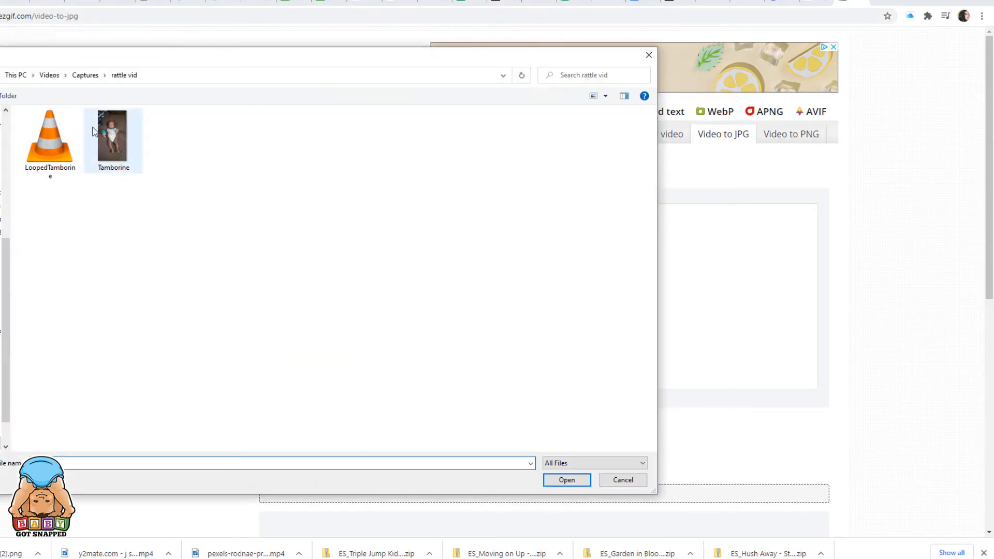
left_click(112, 136)
left_click(566, 479)
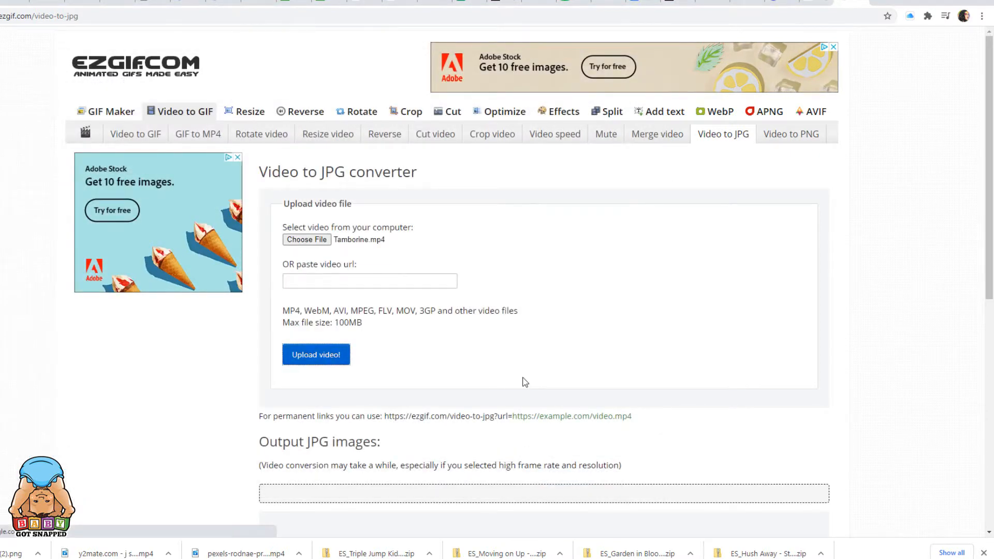
scroll(517, 409, "down", 3)
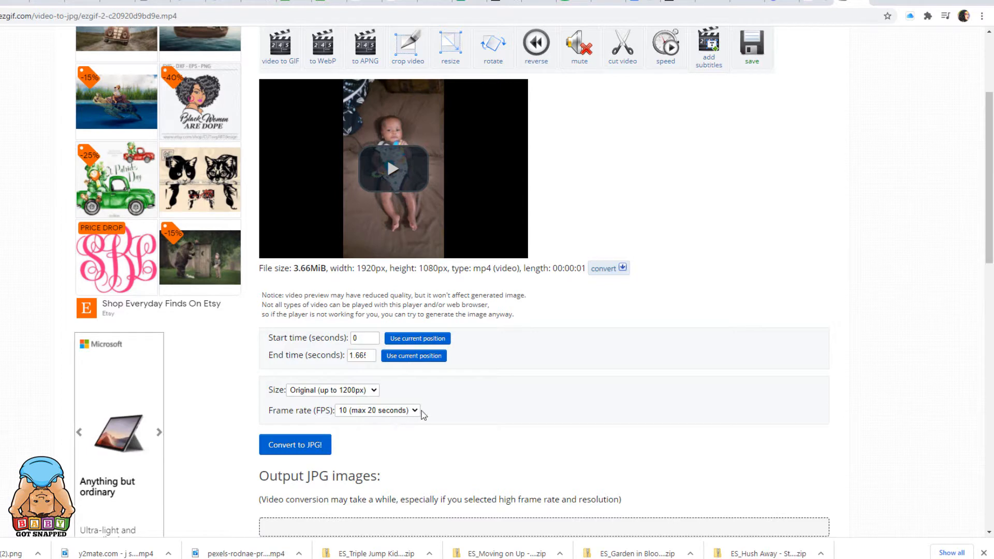
left_click(295, 445)
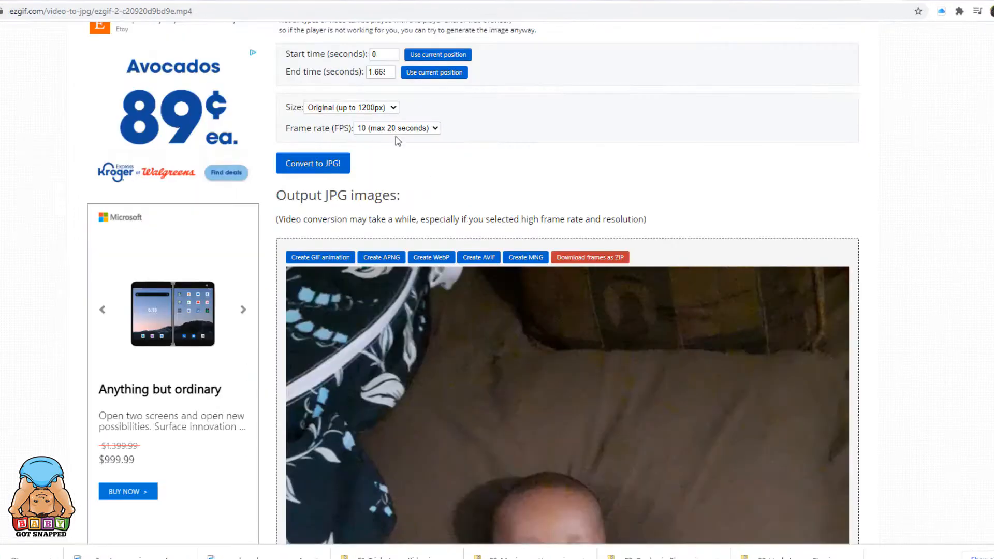
- Check the frame rate options and browse through the converted JPG frames of the video
left_click(396, 128)
left_click(388, 157)
scroll(754, 273, "down", 9)
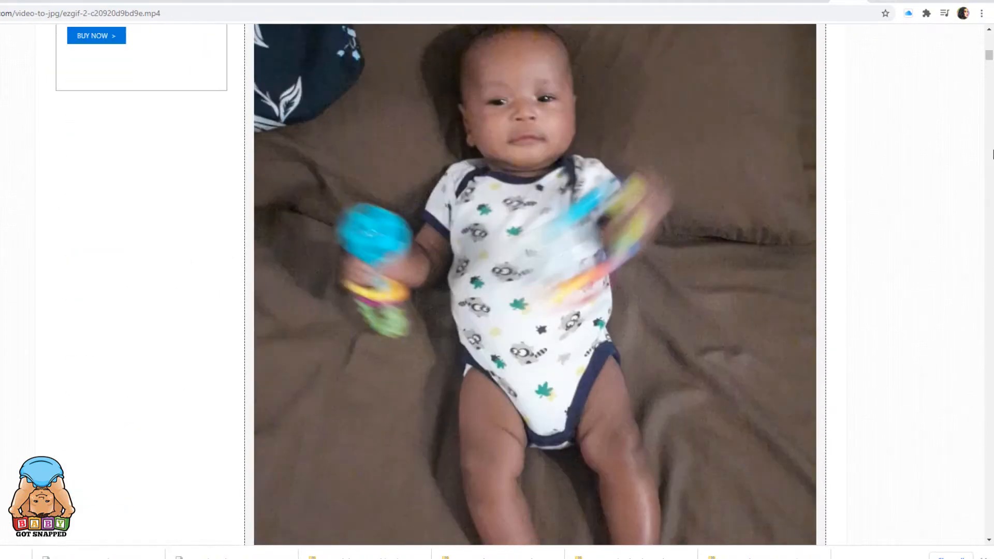
scroll(993, 154, "down", 4)
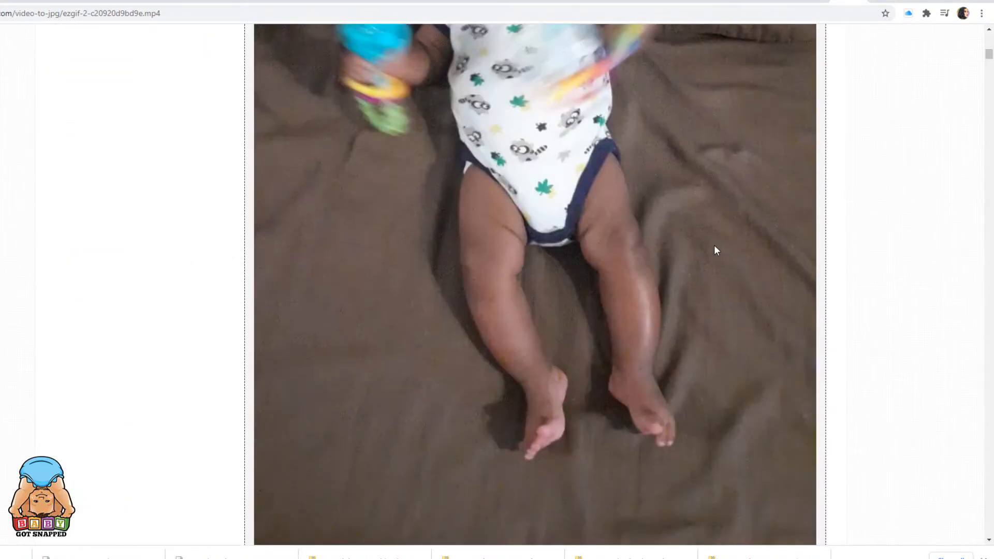
scroll(714, 254, "down", 20)
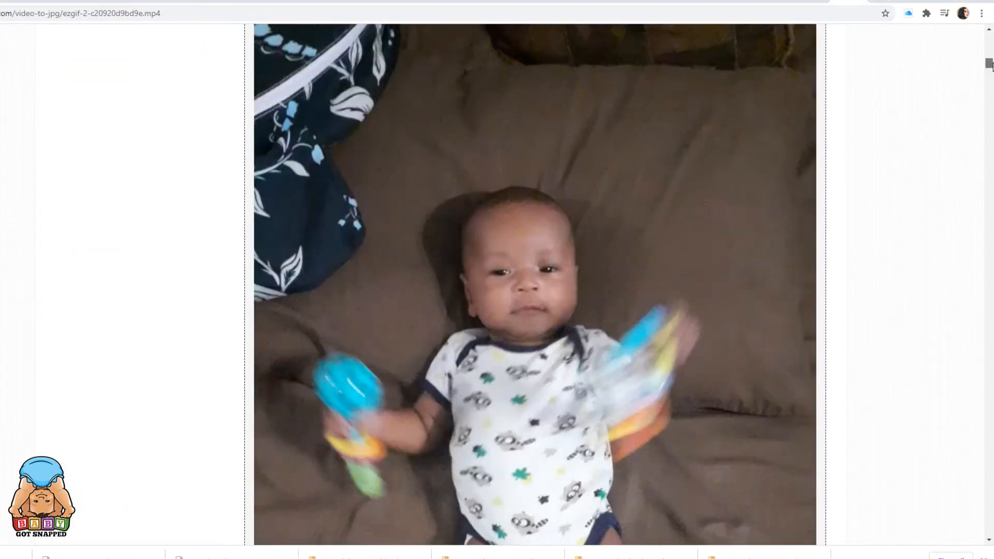
left_click_drag(989, 64, 980, 198)
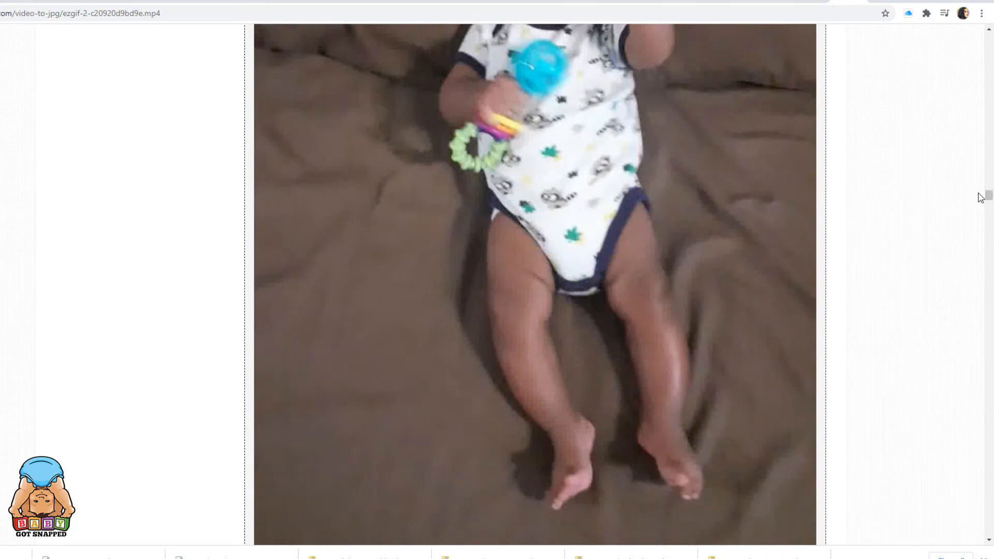
scroll(884, 290, "up", 10)
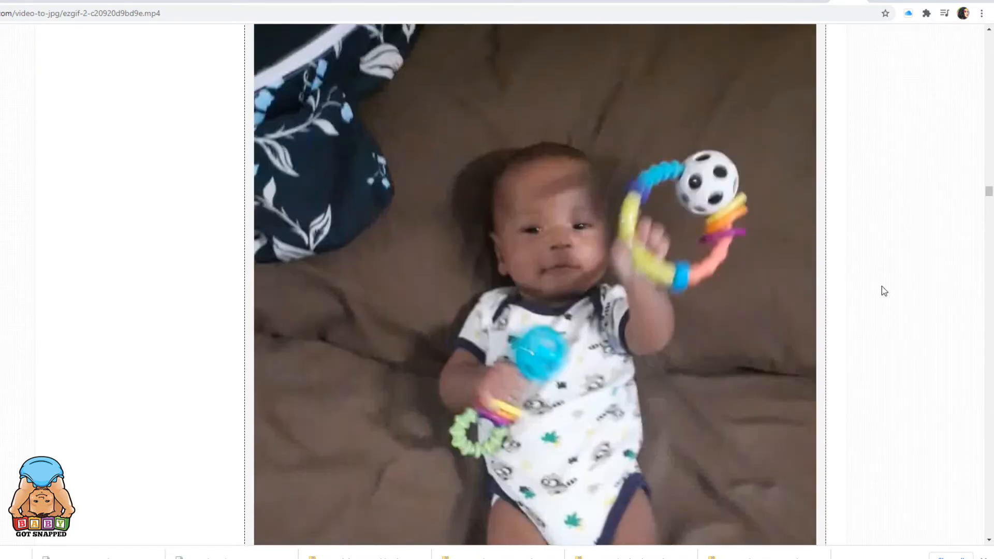
scroll(884, 291, "up", 5)
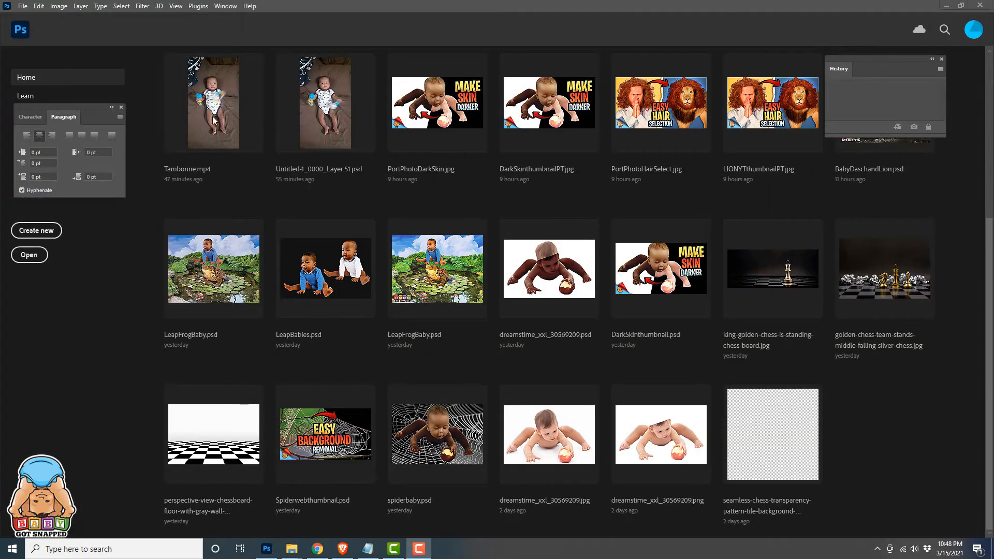
- Open Tamborine.mp4 in Photoshop and set up a video render as a Photoshop Image Sequence in JPEG format
left_click(214, 118)
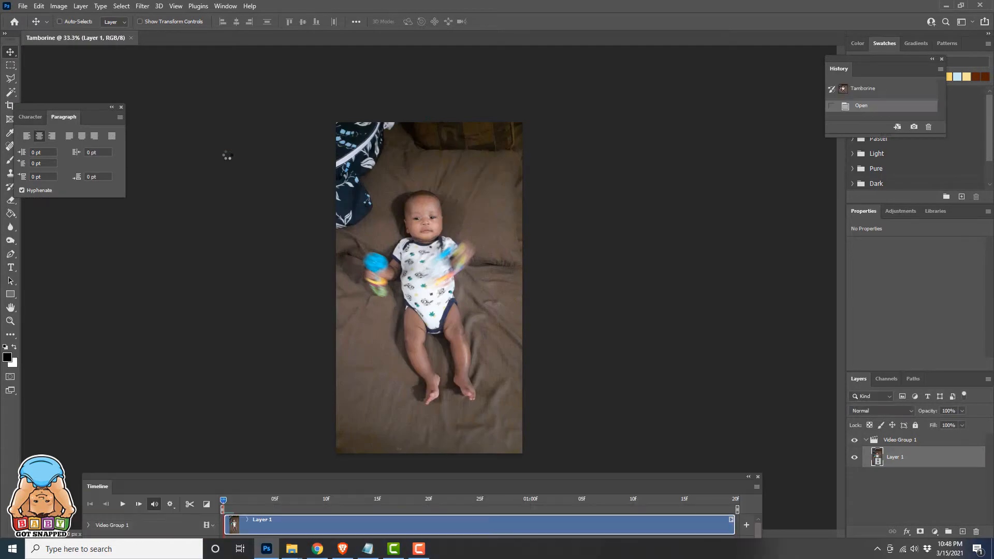
left_click(23, 6)
mouse_move(40, 158)
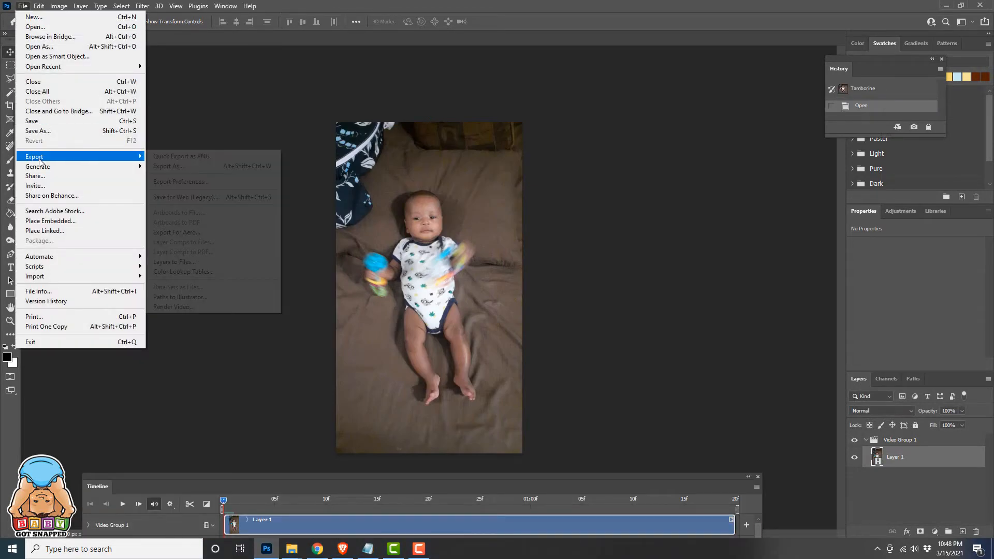
left_click(202, 306)
left_click(352, 174)
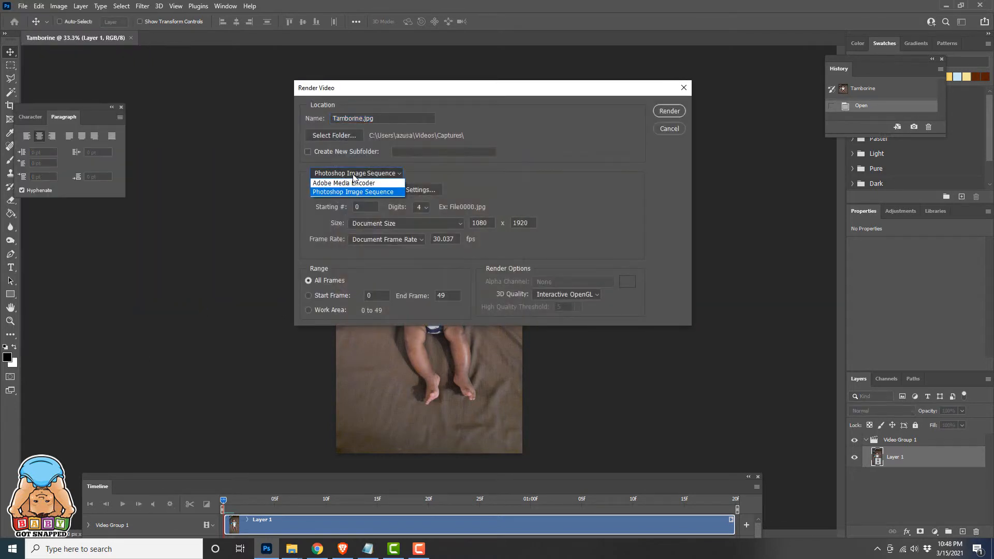
left_click(364, 172)
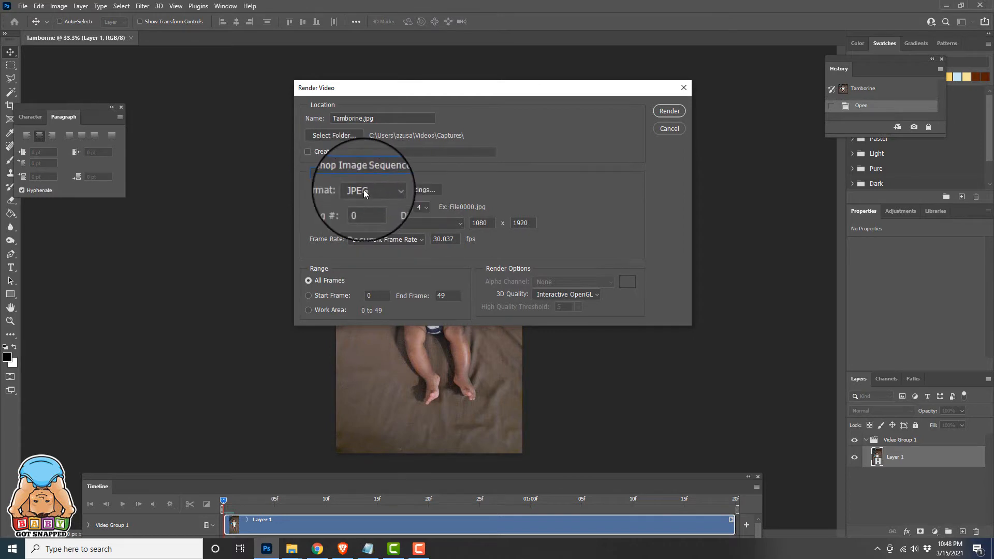
- Render all frames of the video into the Captures folder and open that folder
left_click(346, 135)
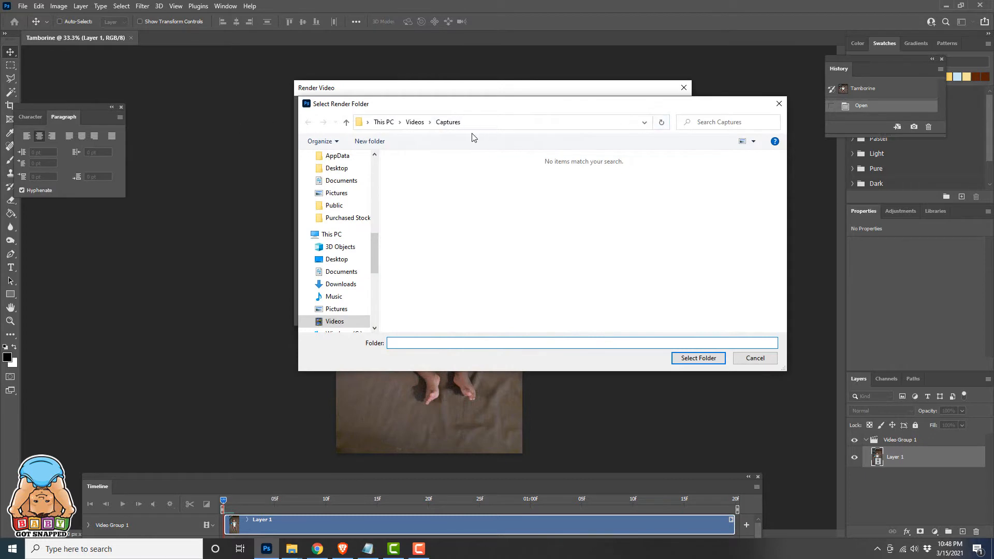
left_click(779, 104)
left_click(669, 111)
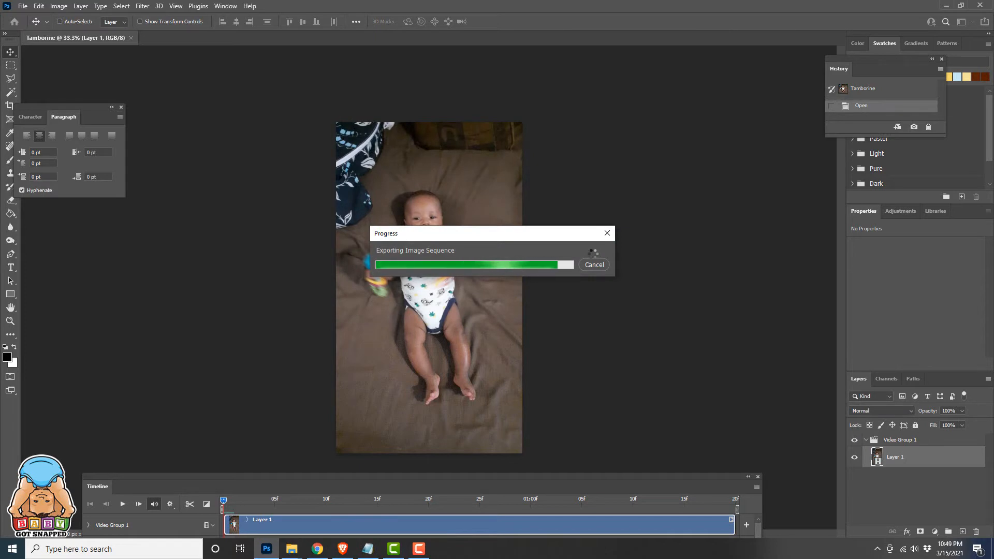
mouse_move(290, 552)
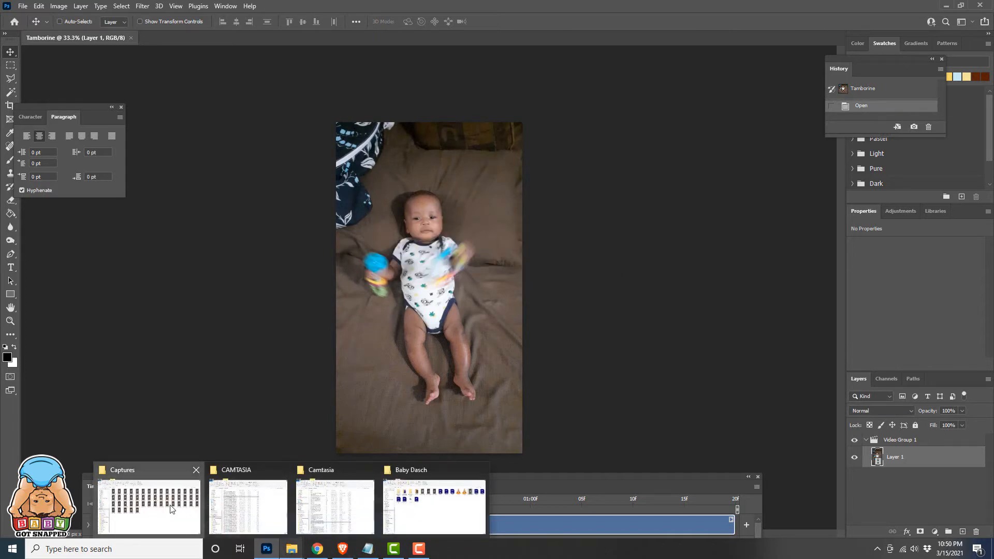
left_click(155, 503)
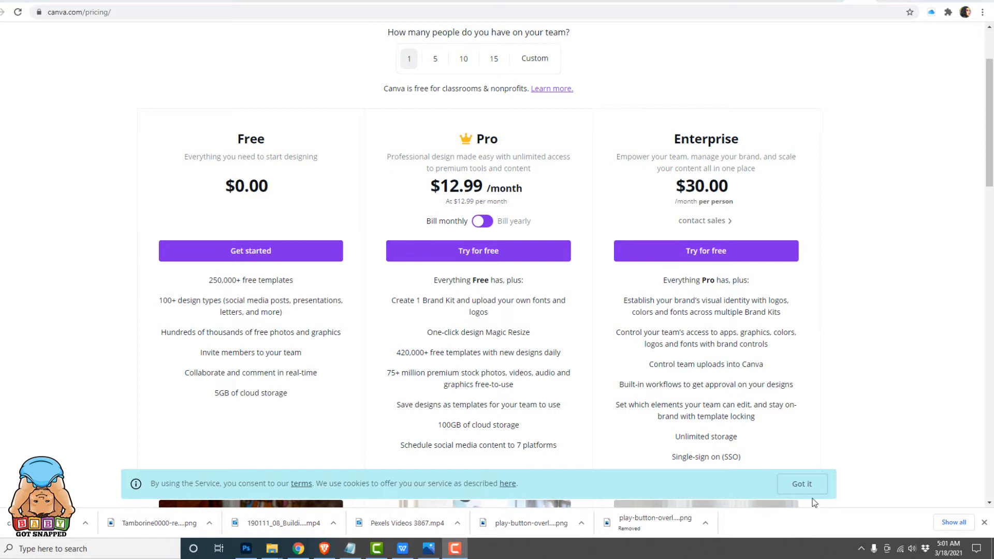
scroll(810, 498, "up", 1)
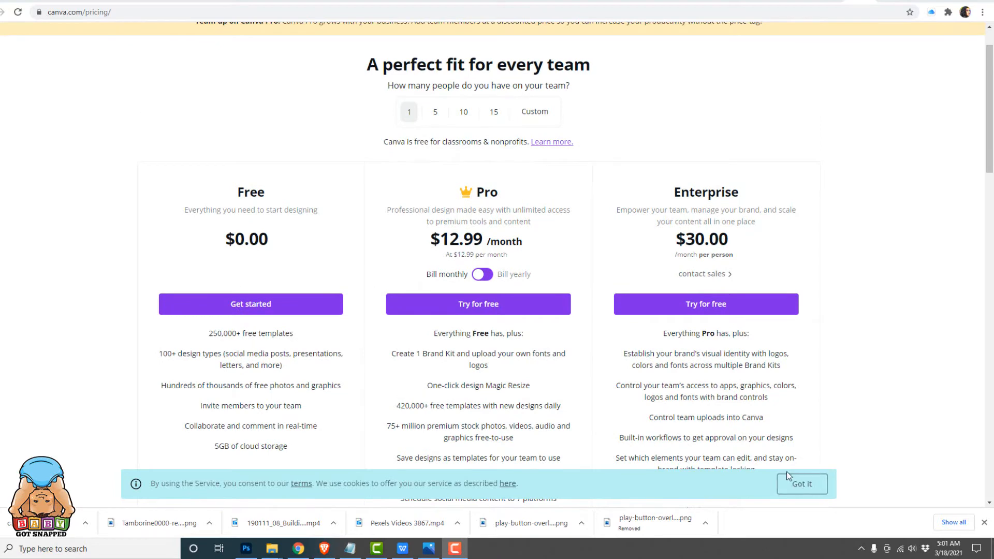
scroll(787, 475, "down", 1)
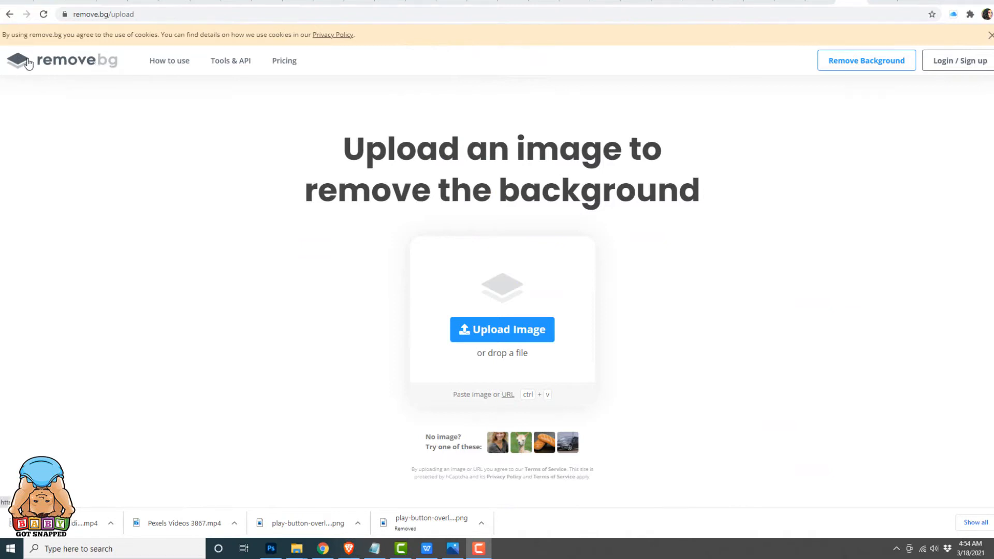
- Upload the Tamborine0000 frame from the Captures folder to remove.bg for background removal
left_click(506, 335)
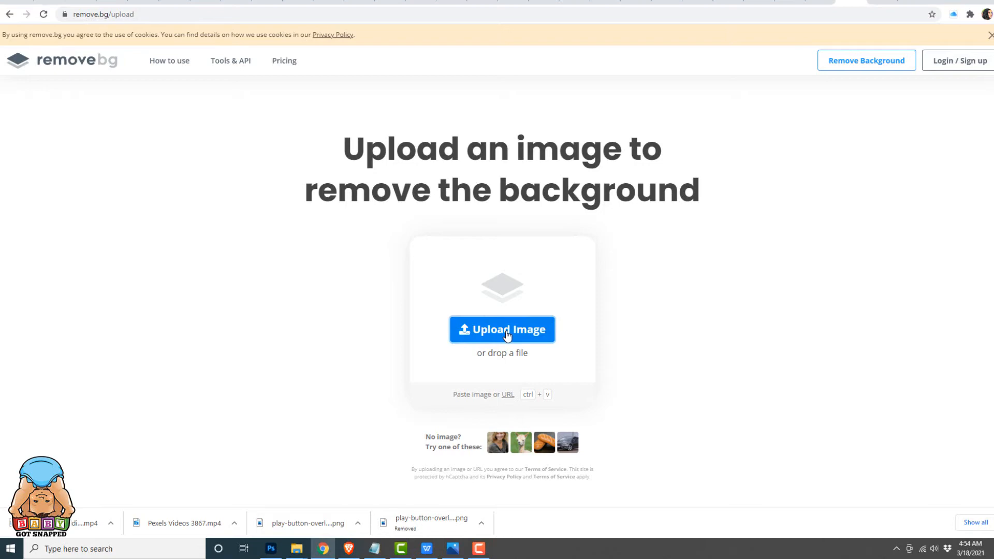
left_click(155, 70)
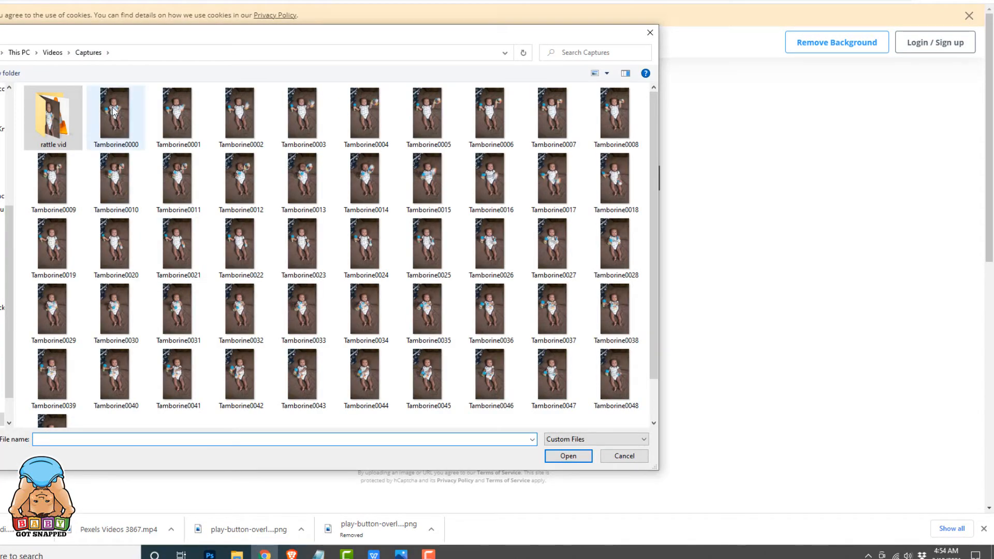
left_click(114, 111)
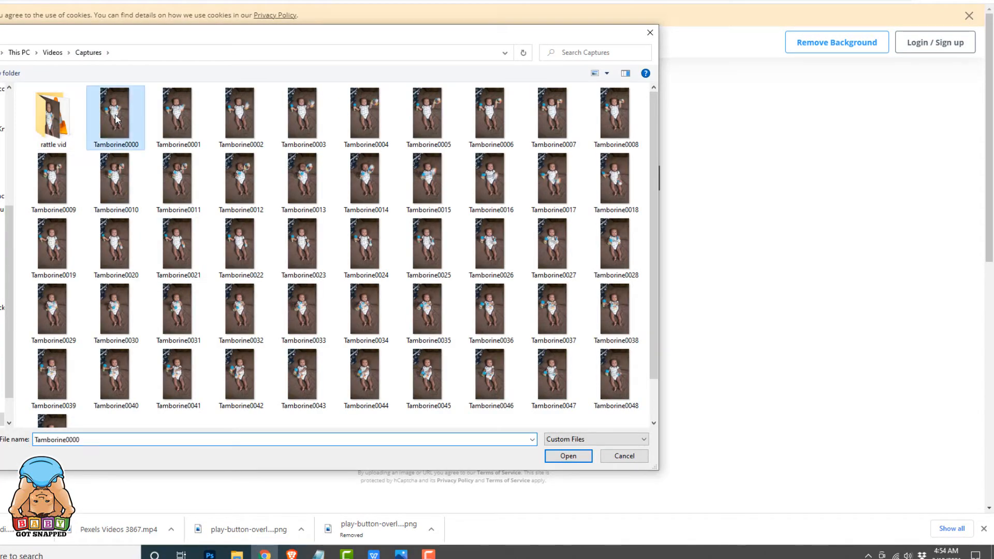
left_click(568, 456)
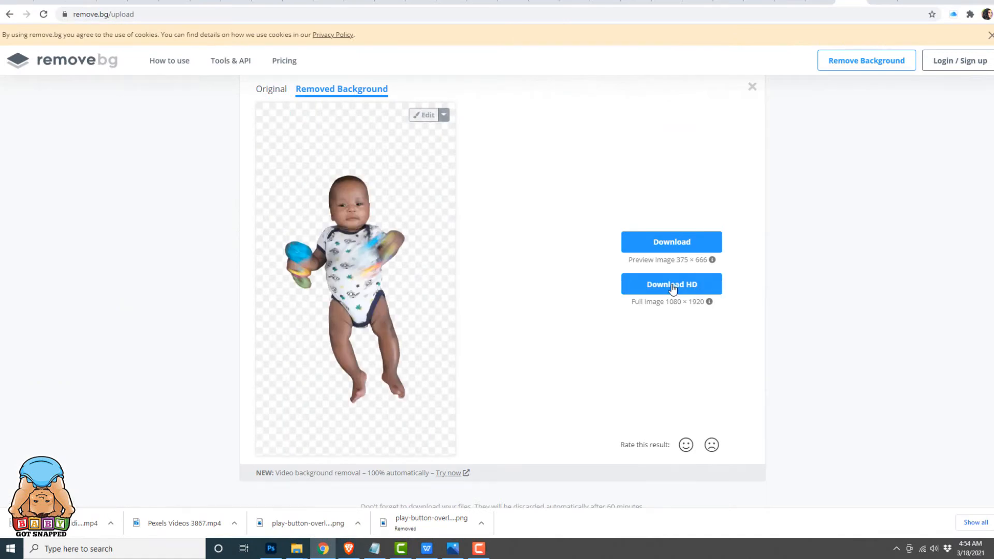
- Review the full-image HD download offer, dismiss it, and download the 375 × 666 preview of the cut-out instead
left_click(673, 286)
scroll(548, 452, "down", 1)
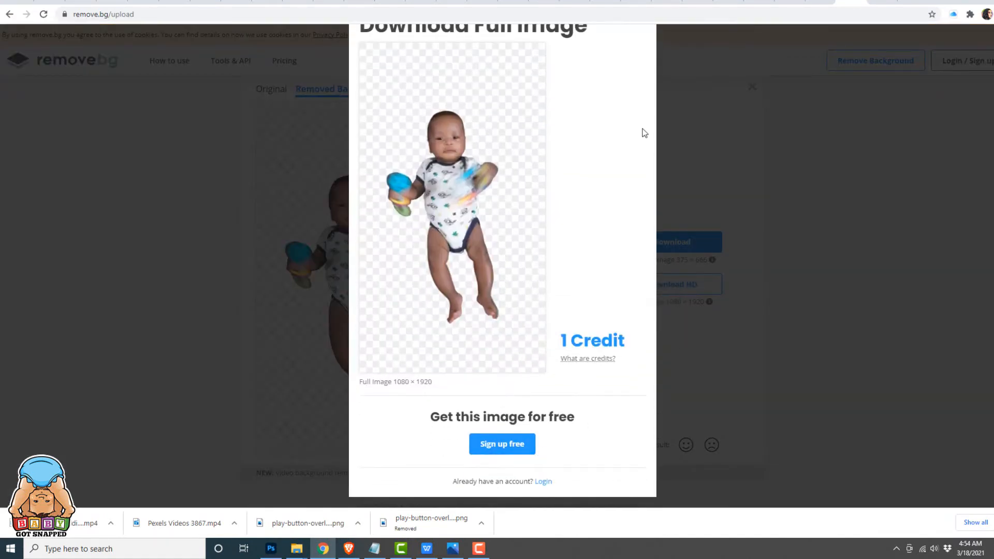
scroll(652, 72, "up", 1)
left_click(645, 47)
left_click(687, 243)
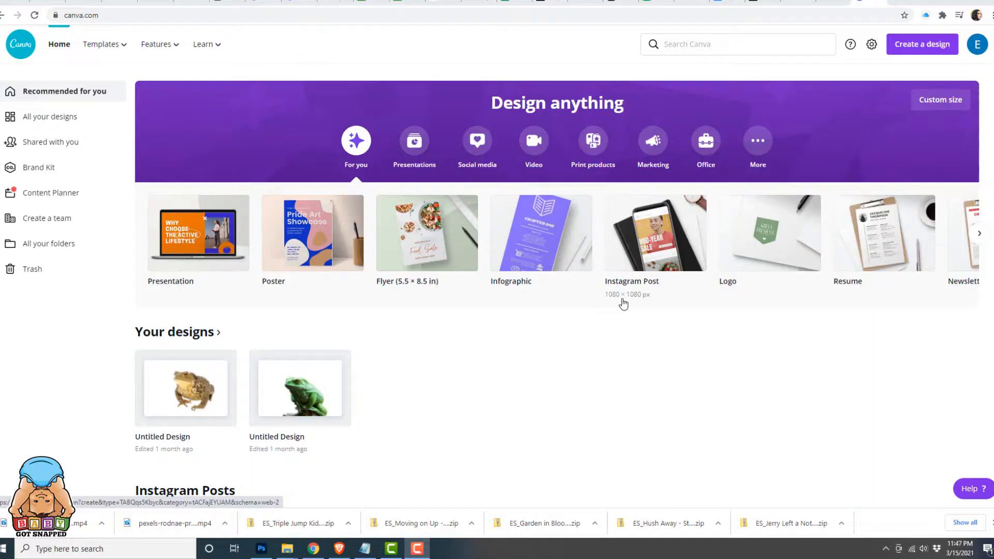
- In Canva, upload Tamborine0000 from the Captures folder as a photo to edit and open it selected in the editor
left_click(934, 51)
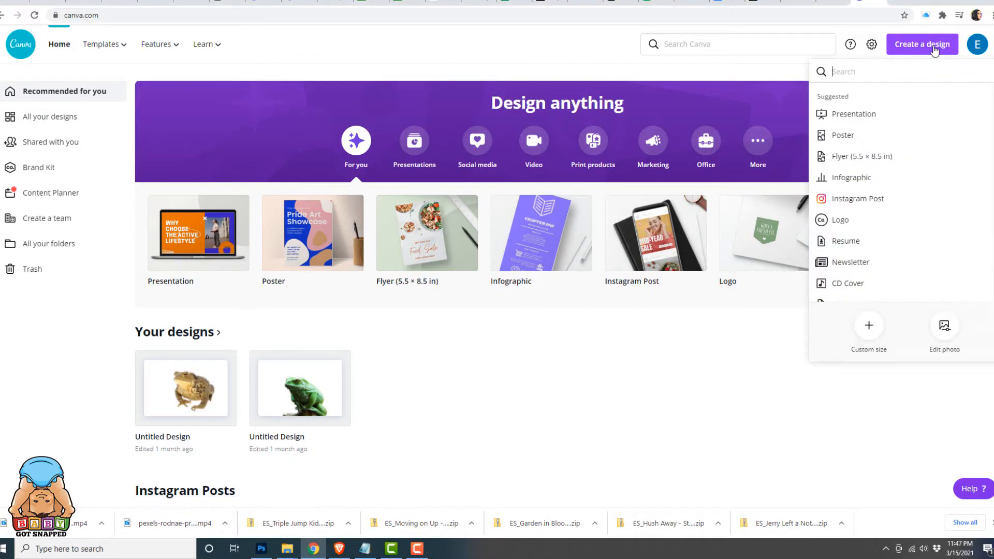
left_click(943, 333)
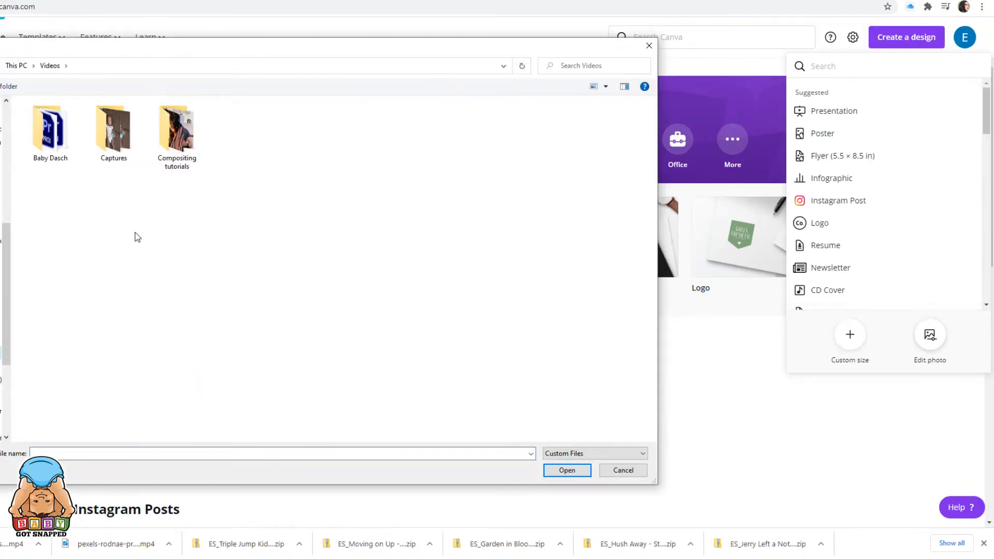
double_click(115, 142)
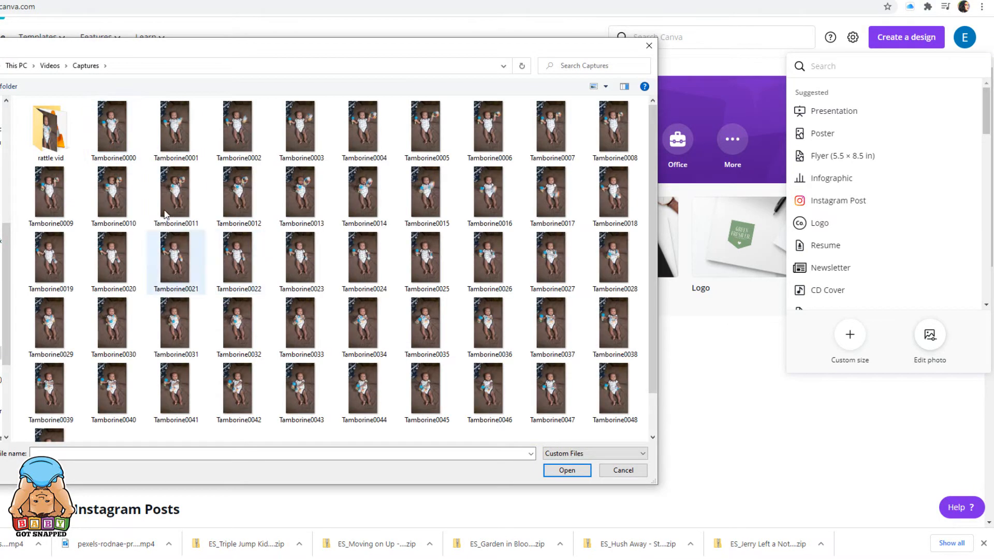
left_click(109, 131)
left_click(580, 471)
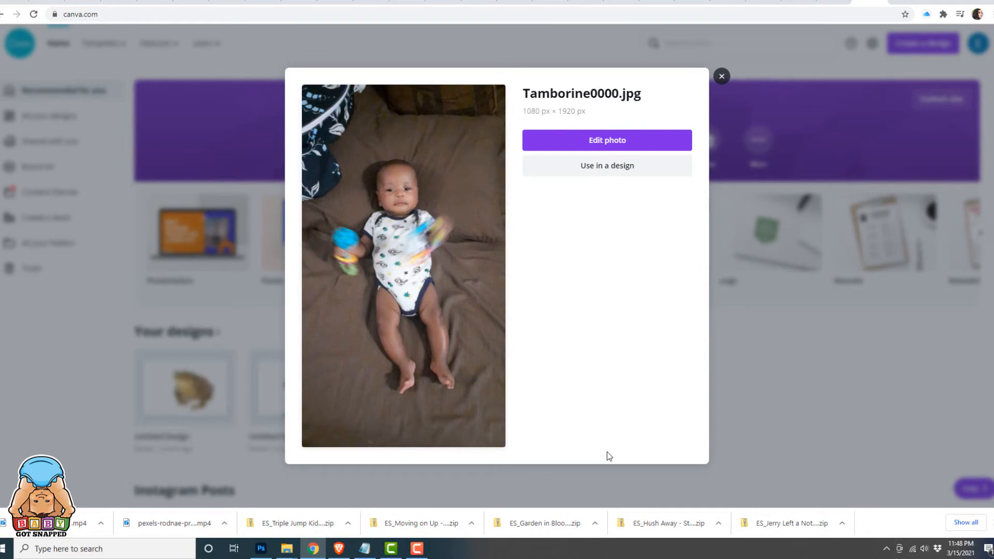
left_click(607, 140)
left_click(619, 229)
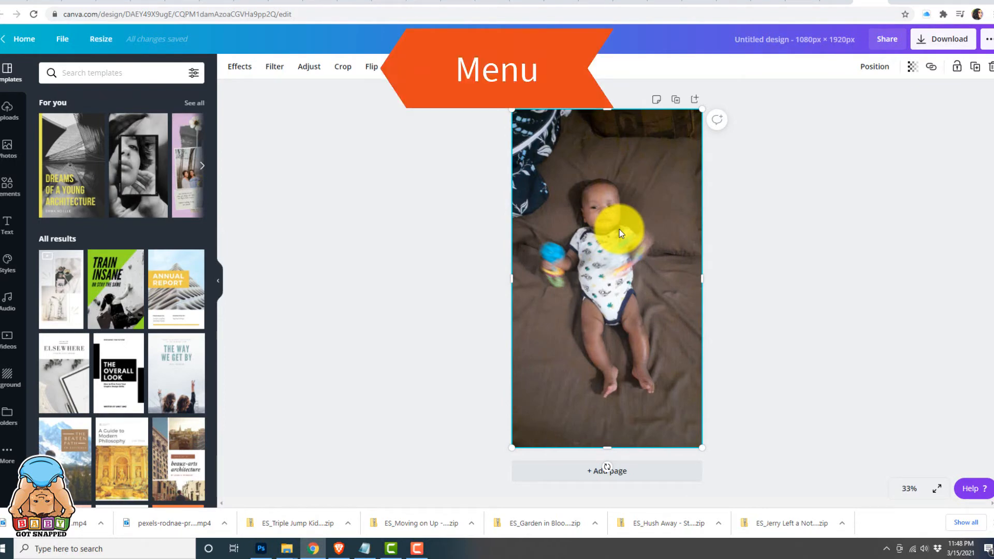
- Remove the background of the Tamborine0000 photo with Canva's Background Remover and accept the cut-out
left_click(240, 67)
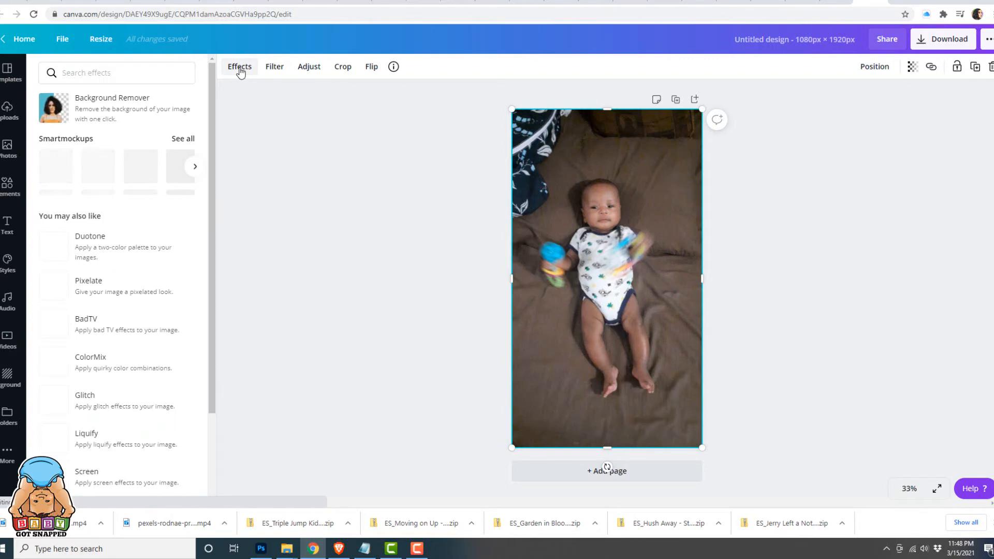
left_click(94, 114)
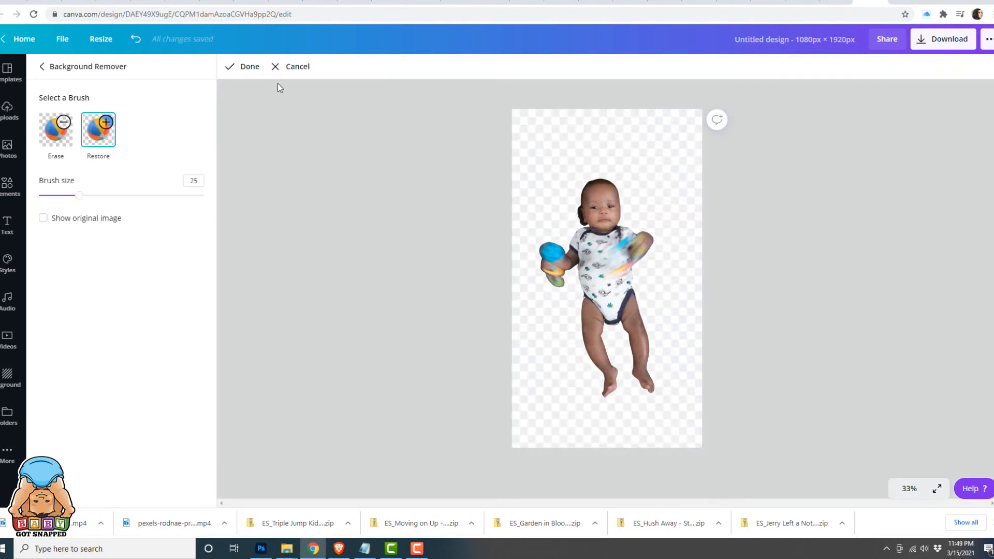
left_click(236, 66)
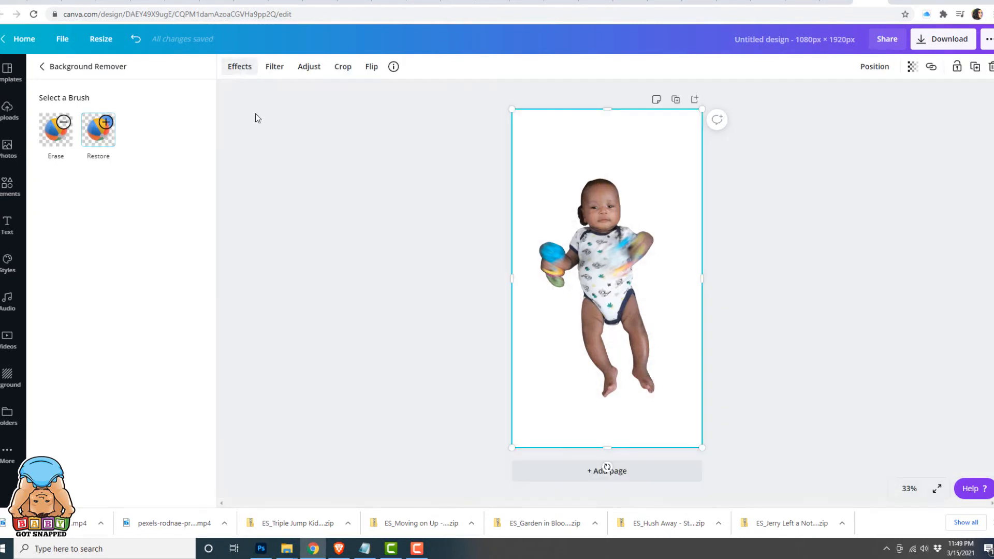
- Download the cut-out as a PNG with transparent background and bring the downloaded Untitled design (2) from the Downloads folder into Photoshop
left_click(933, 51)
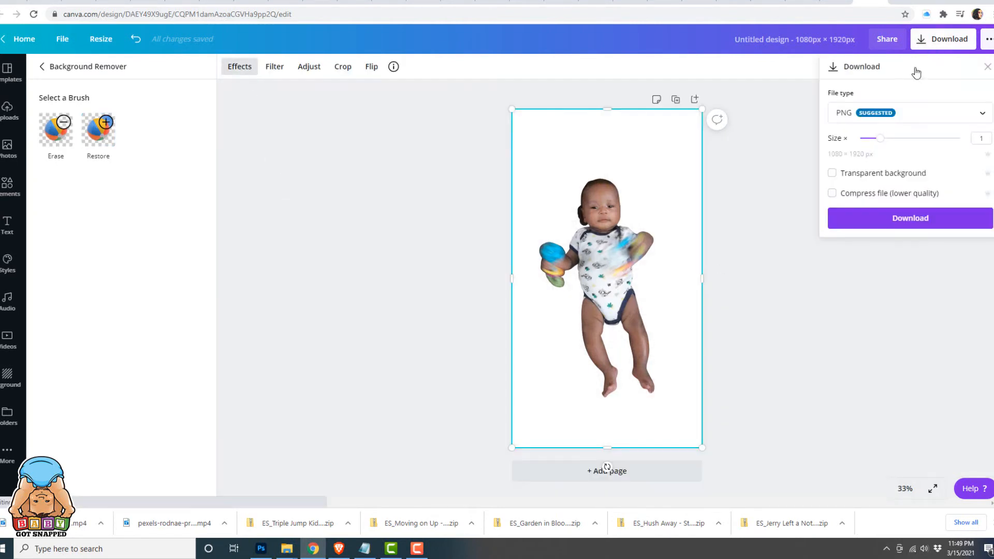
left_click(832, 174)
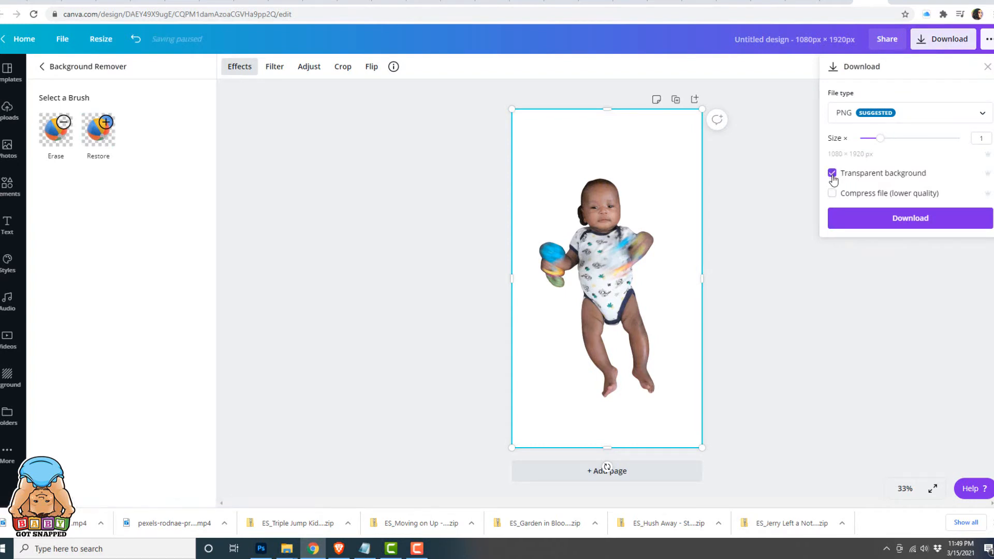
left_click(913, 220)
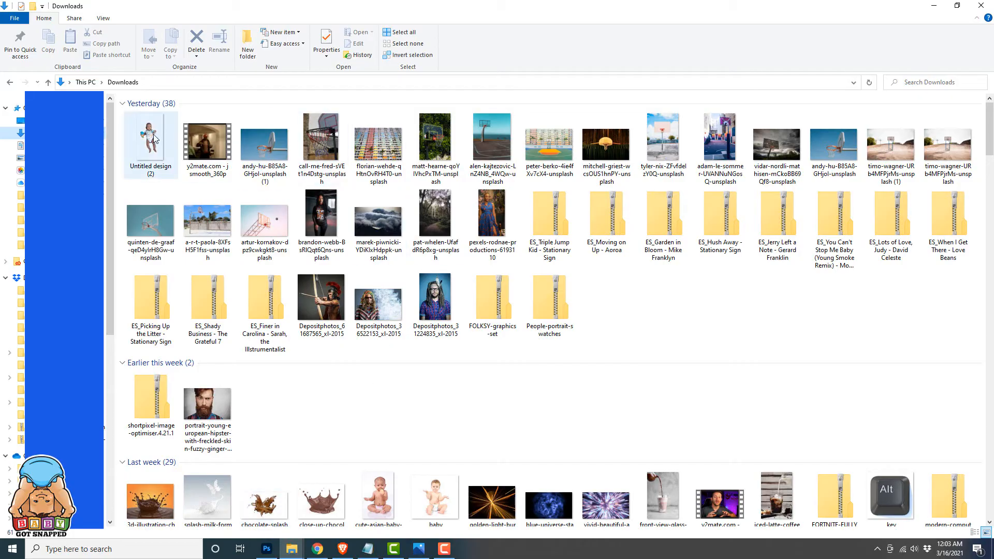
left_click_drag(153, 139, 264, 403)
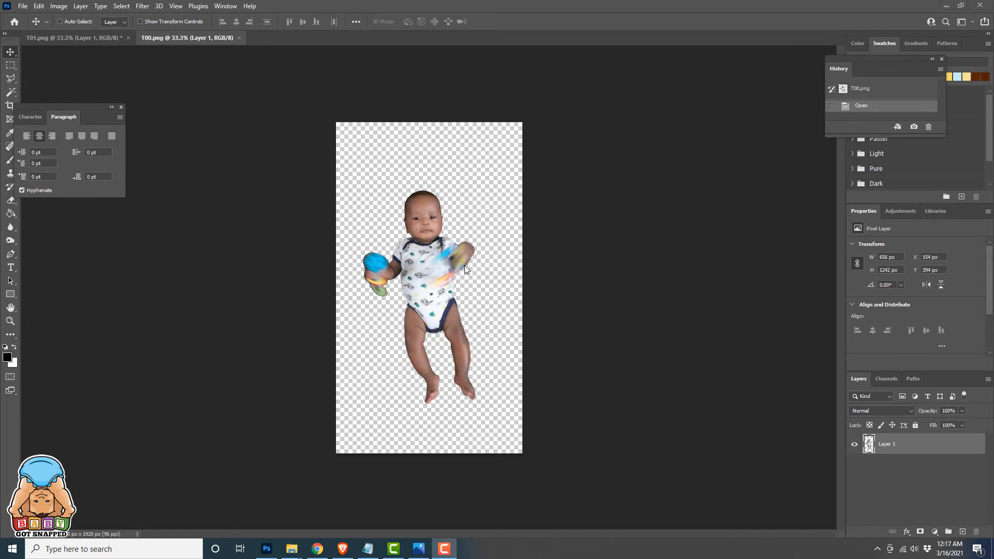
- Copy the whole T01 image into T00 as a new layer and move it until the baby lines up with the layer beneath
left_click(74, 38)
left_click(74, 39)
key("ctrl+a")
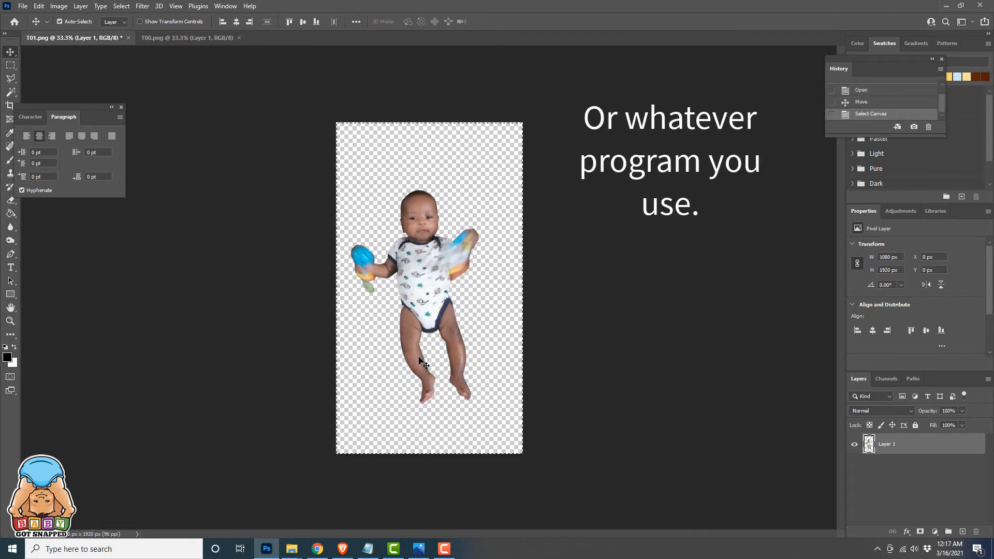
key("ctrl+c")
left_click(183, 37)
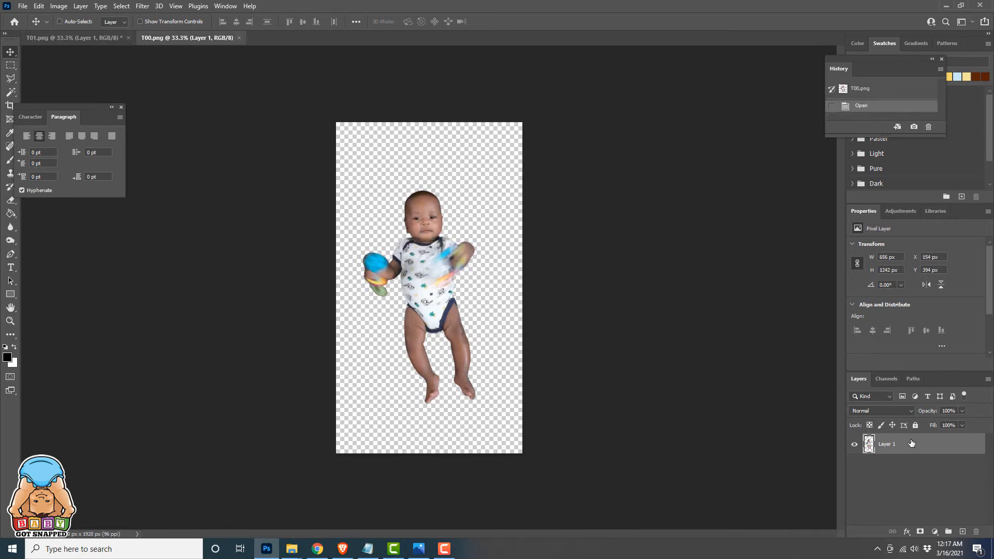
key("ctrl+v")
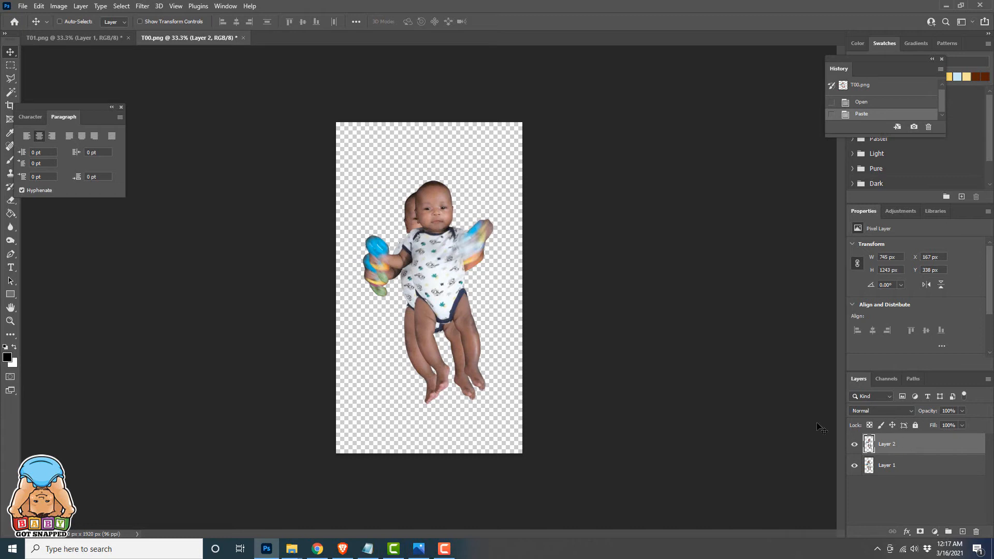
mouse_move(458, 284)
left_mouse_down()
mouse_move(440, 290)
mouse_move(439, 274)
mouse_move(440, 291)
left_mouse_up()
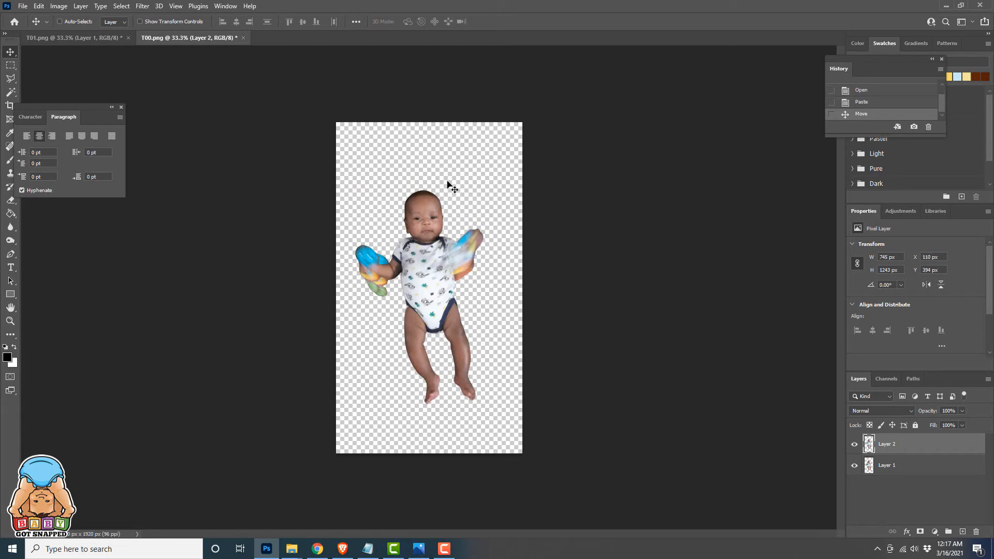
- Open T02 from the No BG folder in Photoshop, paste its image into T00 as a third layer and align it with the others
left_click(292, 549)
left_click(445, 507)
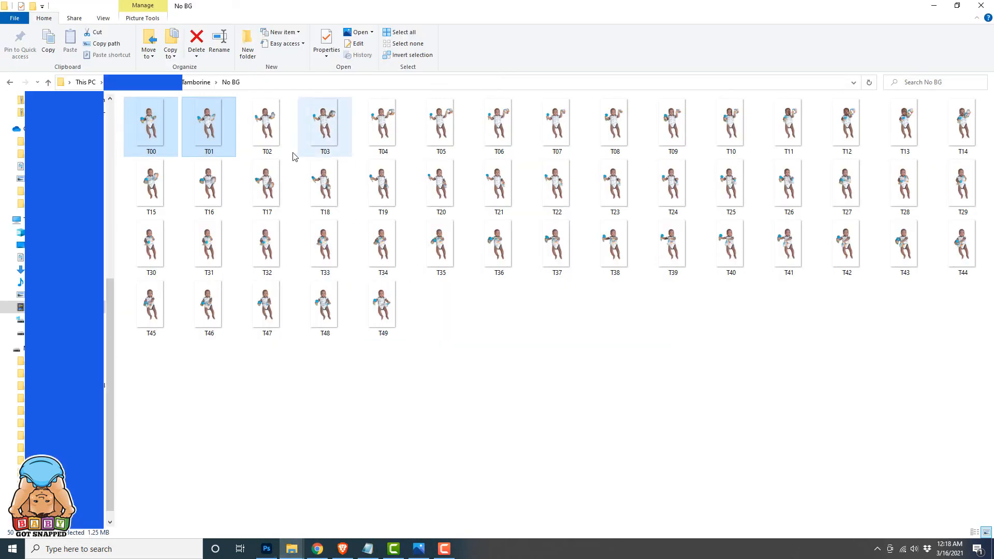
left_click_drag(260, 123, 268, 553)
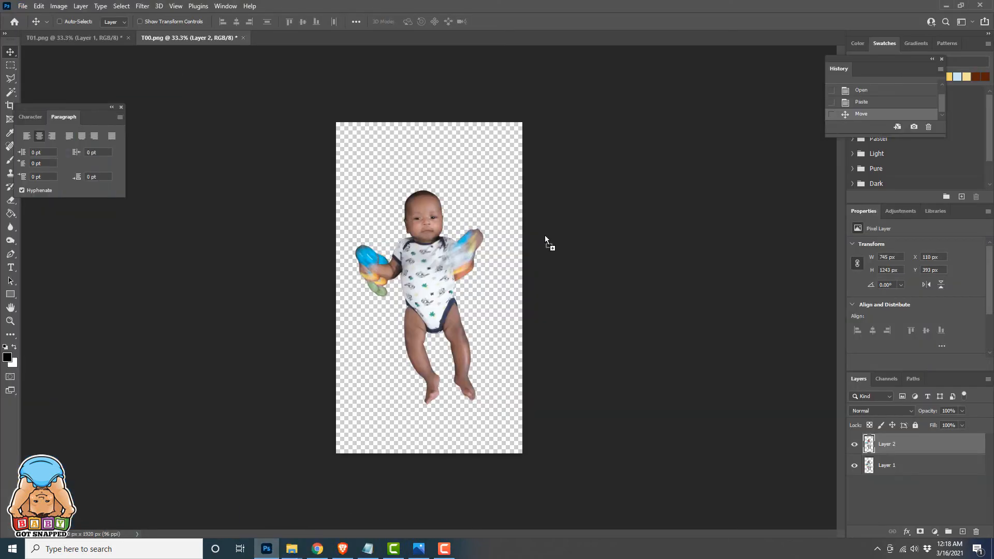
key("ctrl+v")
mouse_move(437, 269)
left_mouse_down()
mouse_move(427, 252)
mouse_move(433, 278)
left_mouse_up()
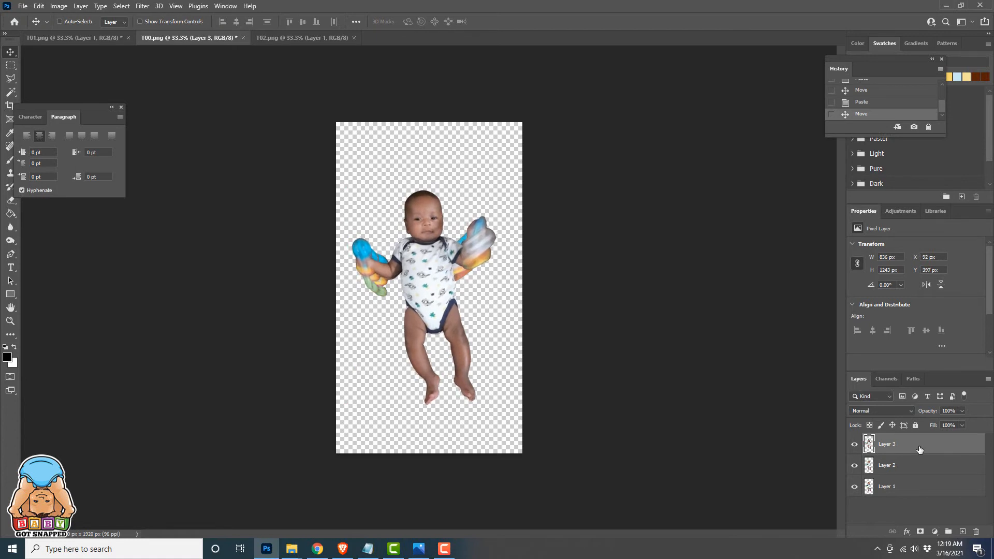
- Toggle the visibility of the three layers in turn to check the frames' alignment and movement, leaving all layers shown
left_click(854, 444)
left_click(854, 465)
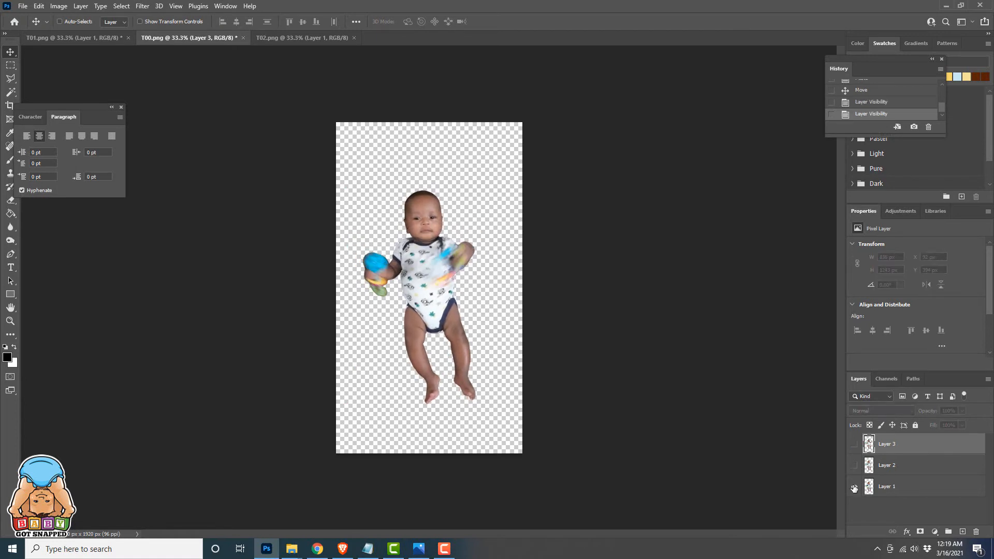
left_click(854, 486)
left_click(854, 487)
left_click(854, 465)
left_click(853, 444)
left_click(852, 445)
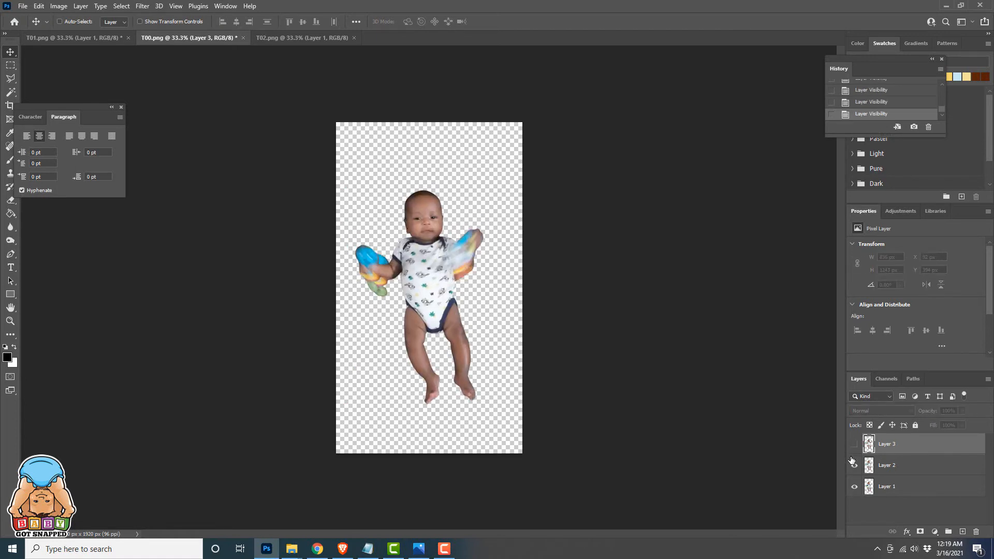
left_click(853, 464)
left_click(853, 465)
left_click(853, 444)
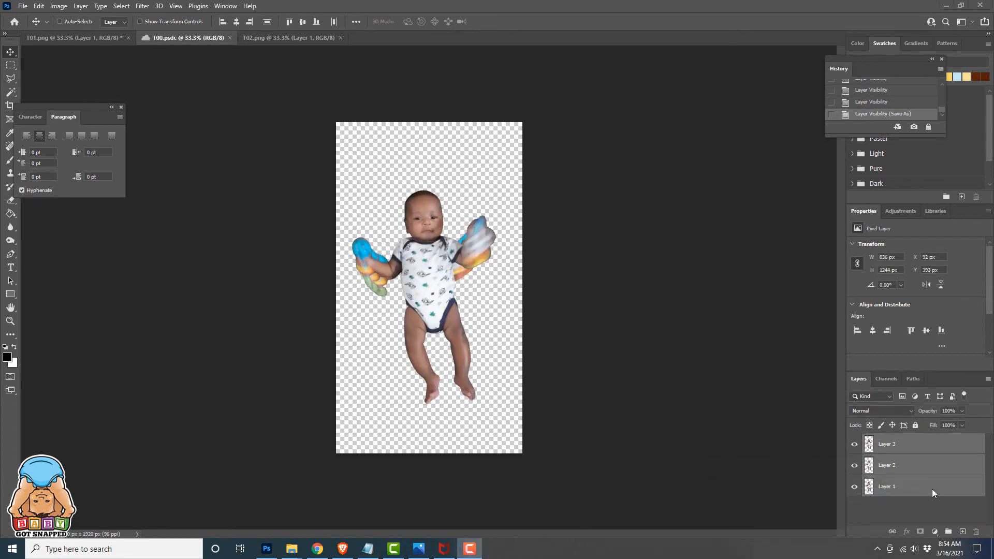
- Select all three layers of T00 and set up Export Layers to Files with the file type PNG-8
left_click(898, 485)
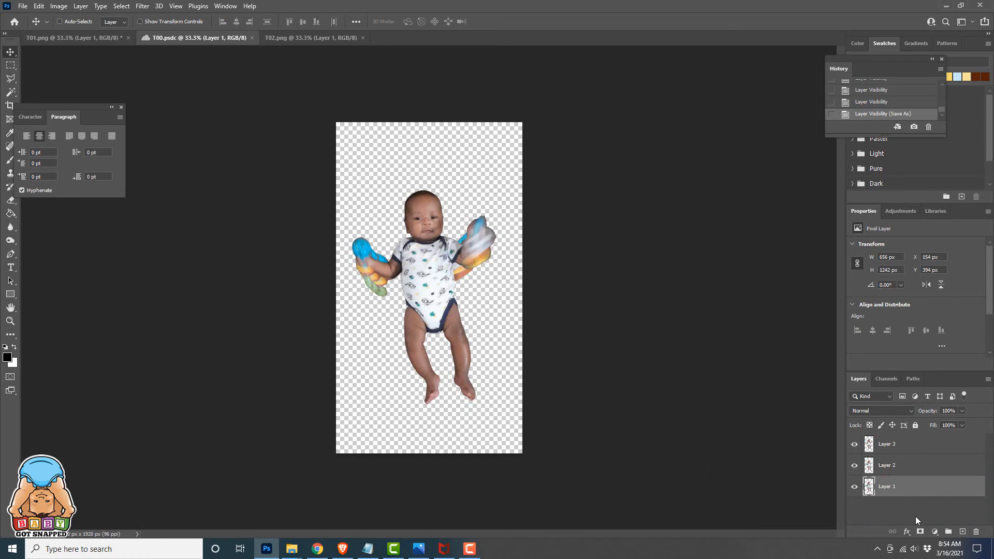
left_click(913, 447, "shift")
left_click(23, 7)
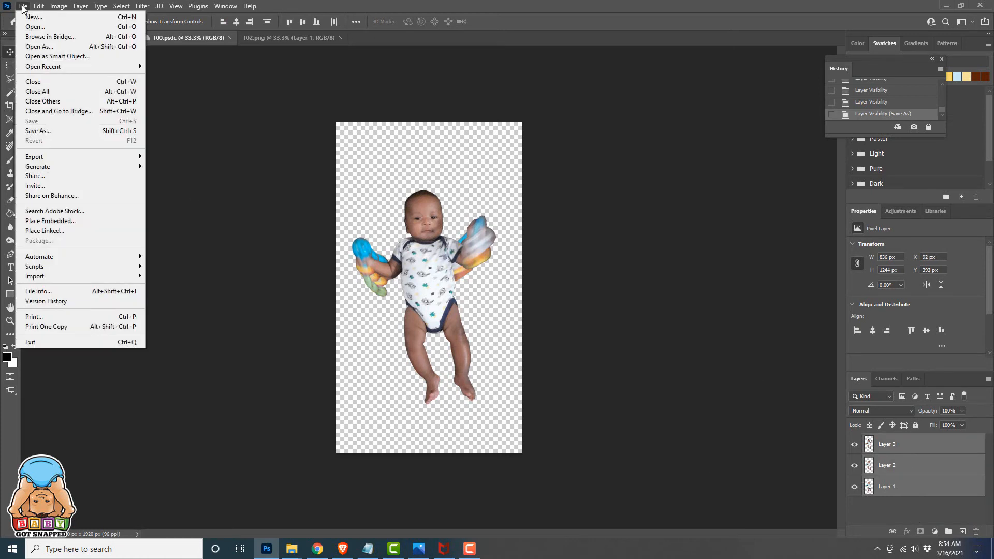
mouse_move(52, 156)
left_click(222, 261)
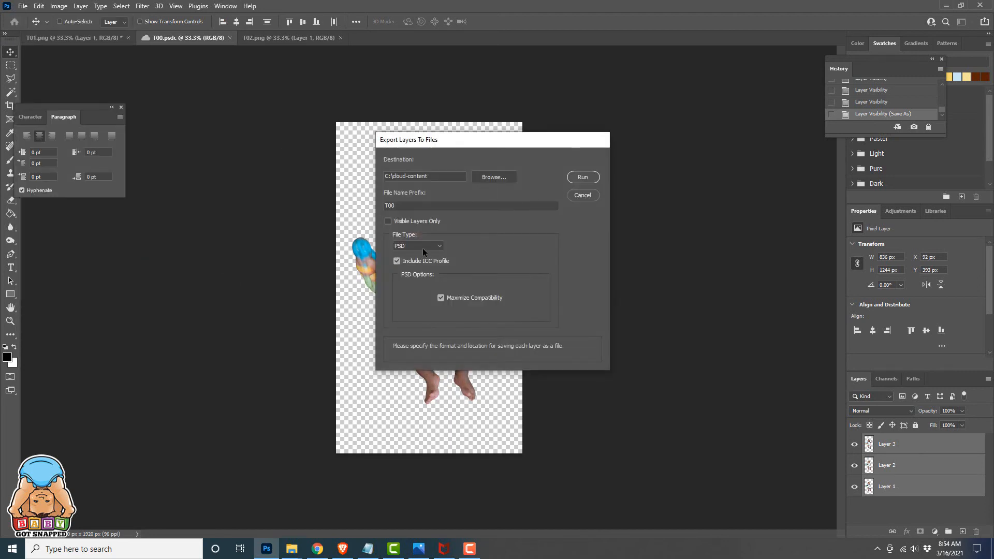
left_click(422, 247)
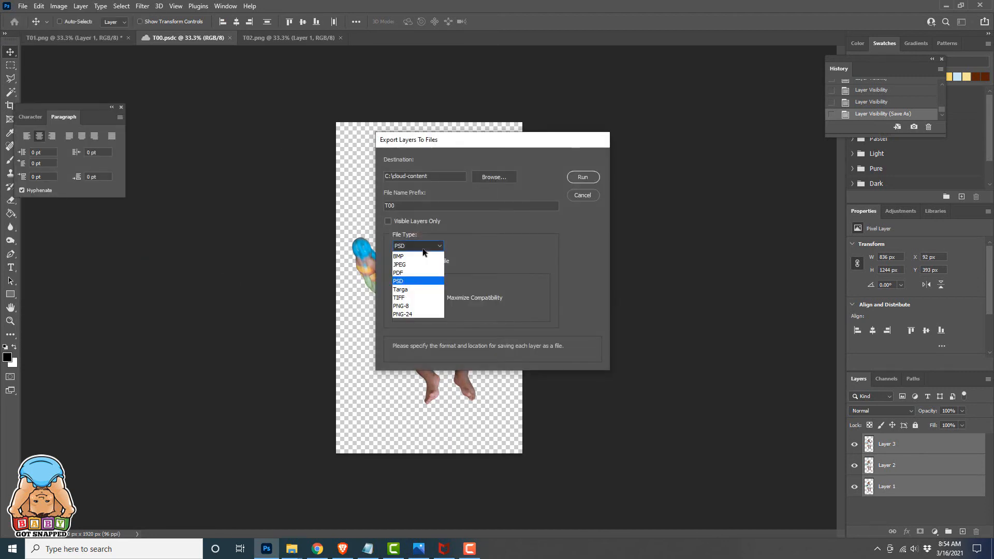
left_click(402, 306)
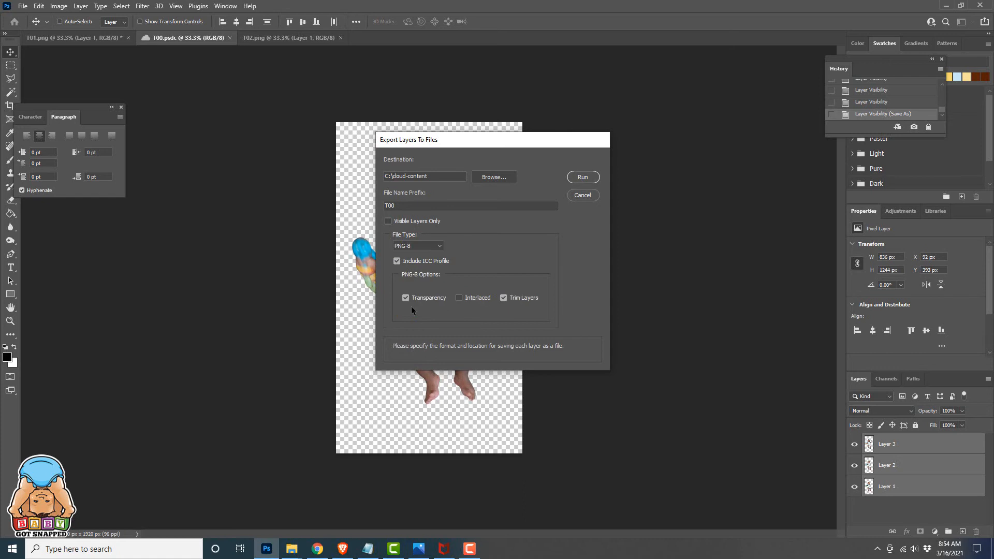
- Set the rattle vid folder as the export destination, run the layer export and switch to File Explorer
left_click(492, 178)
left_click(429, 341)
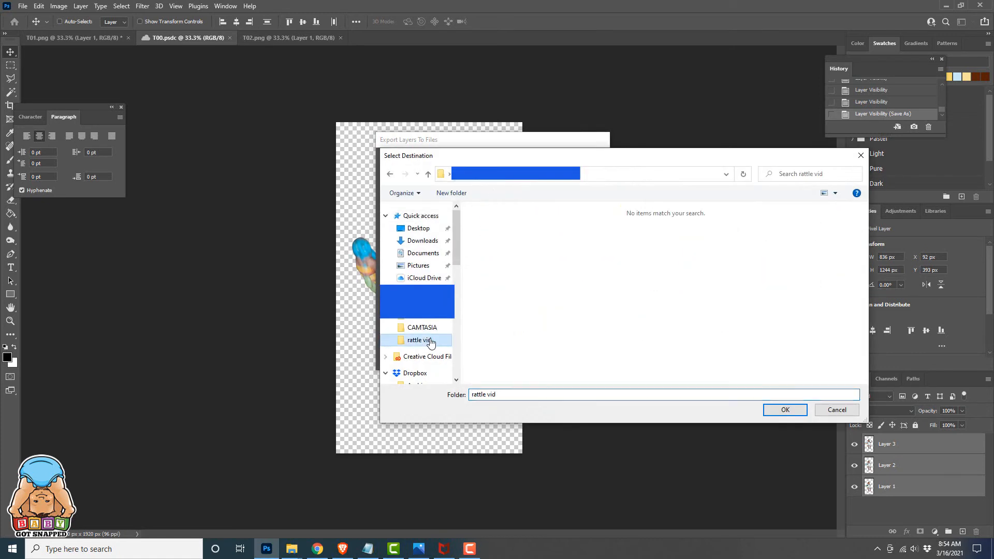
left_click(778, 409)
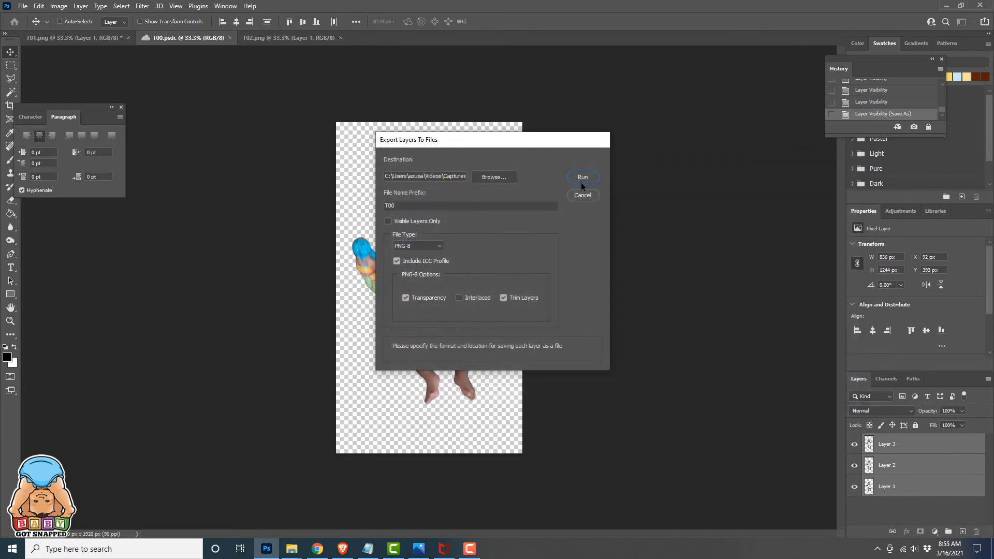
left_click(583, 178)
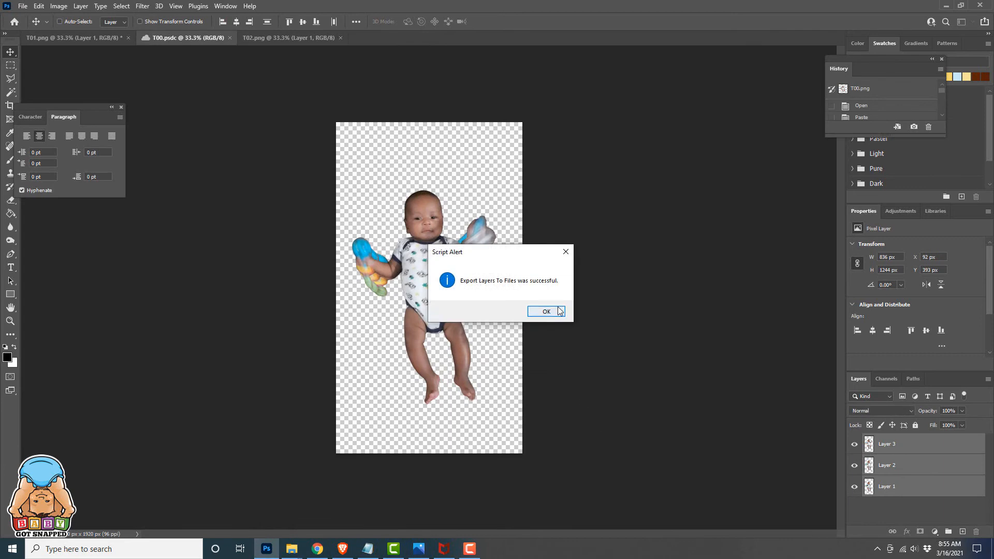
left_click(547, 312)
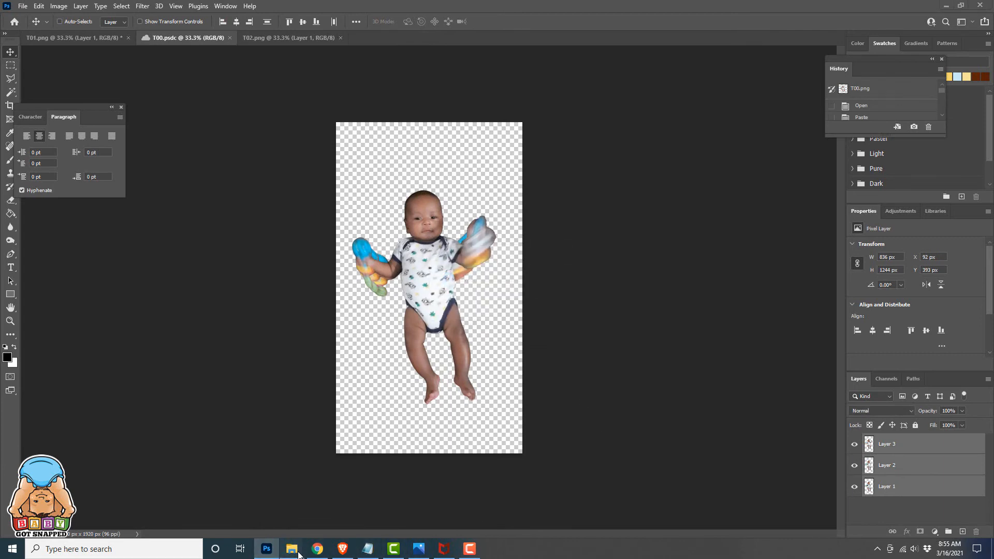
mouse_move(298, 555)
left_click(166, 522)
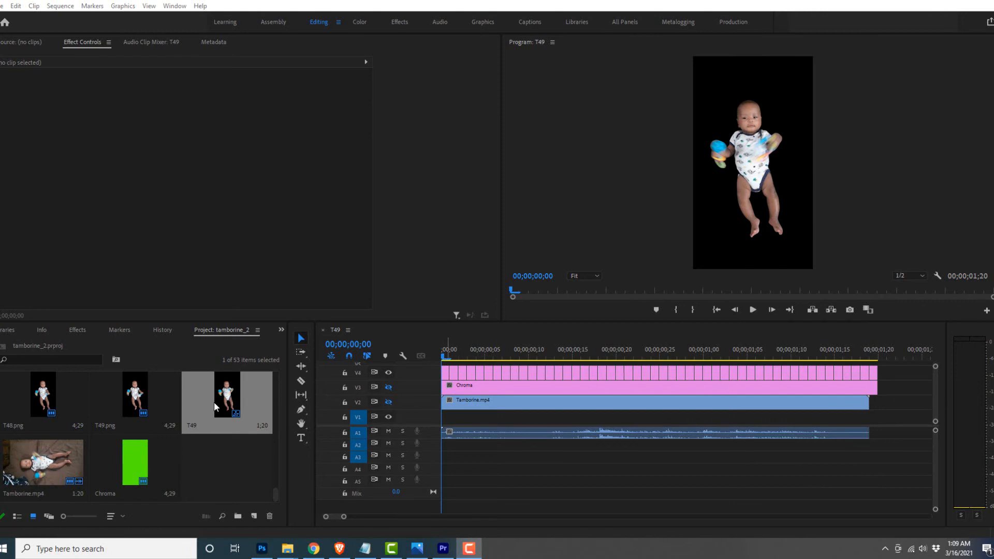
- In Premiere Pro, inspect and play the PNG frames in the T49 sequence, and return the playhead to the start
left_click(43, 394)
left_click(874, 374)
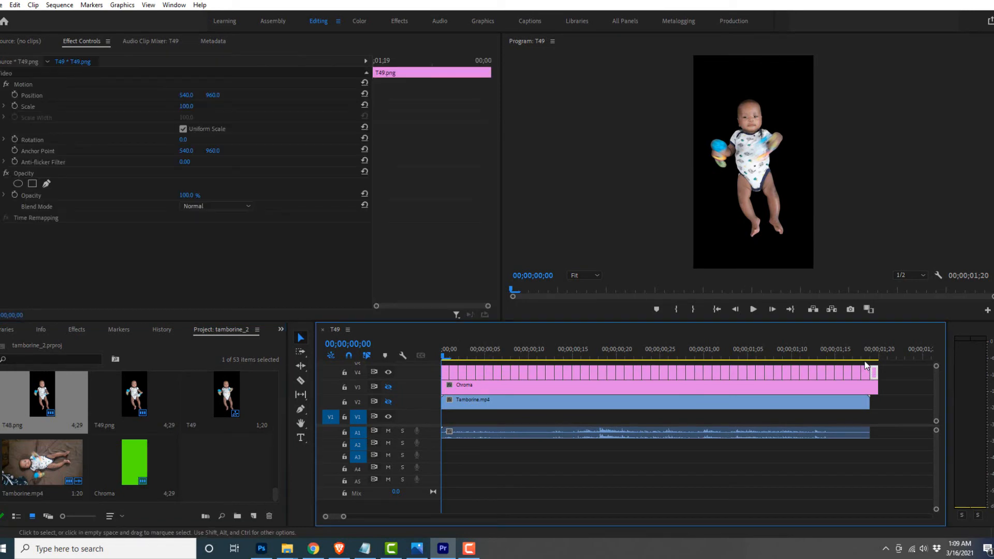
key("space")
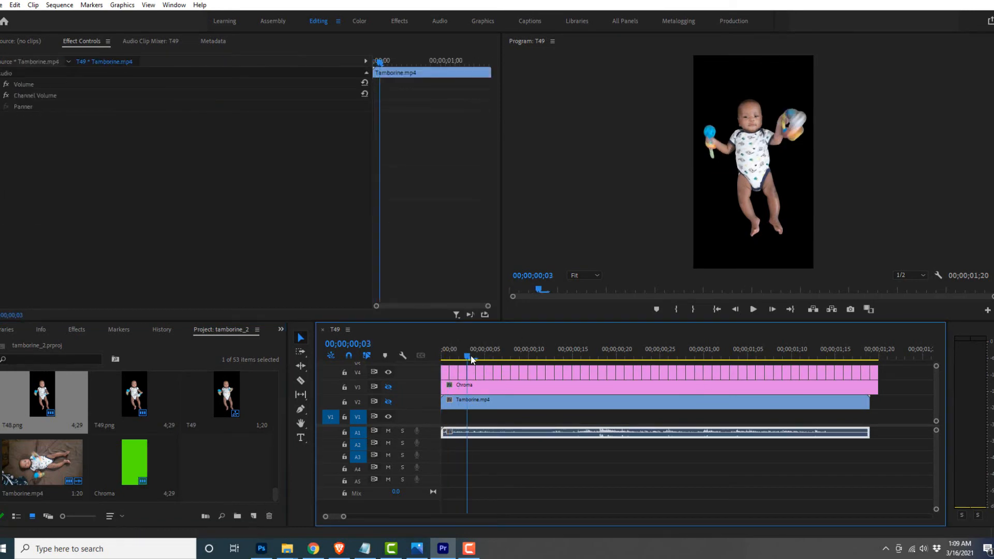
left_click_drag(572, 367, 417, 375)
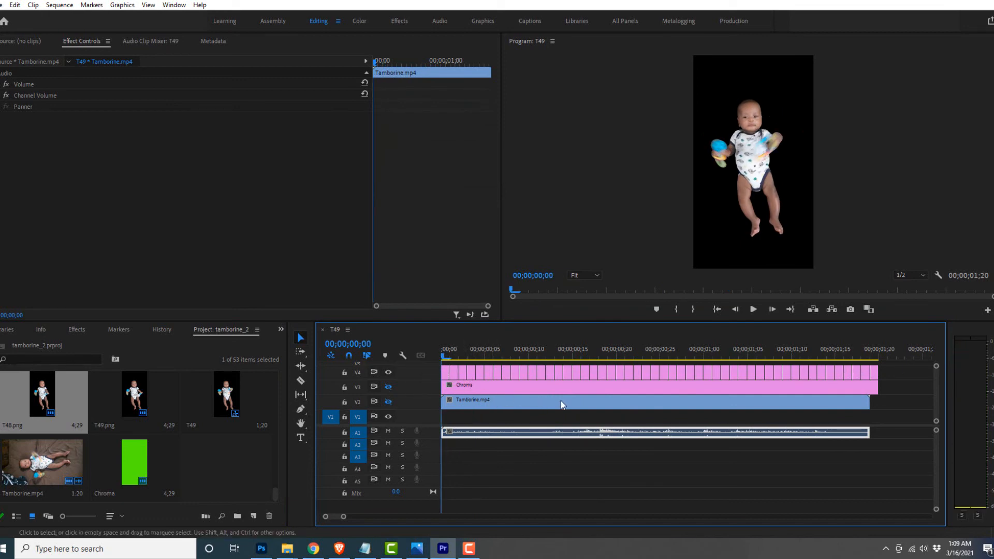
- Place Tamborine.mp4 at the start of the T49 sequence with its audio on track A2, and scrub through the timeline
left_click(44, 459)
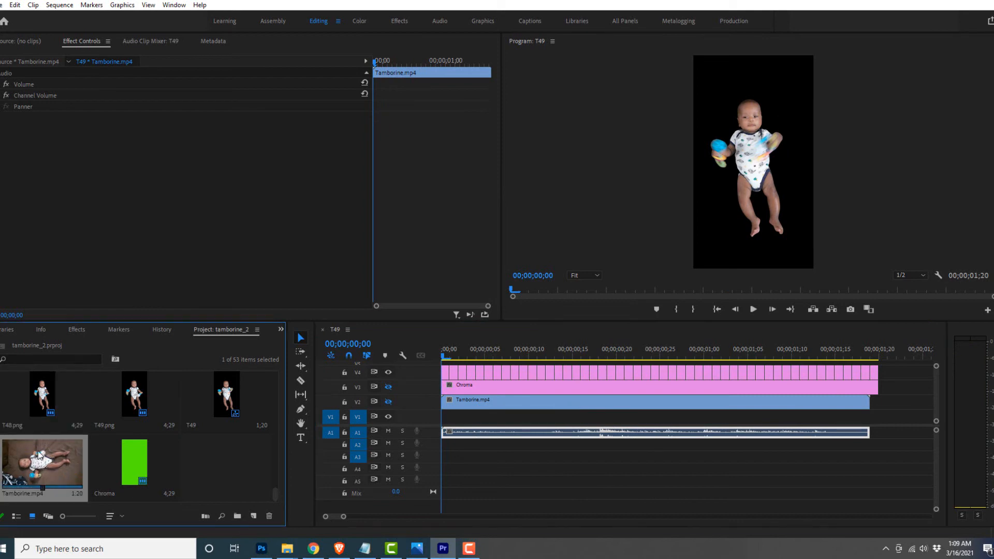
left_click_drag(44, 460, 402, 453)
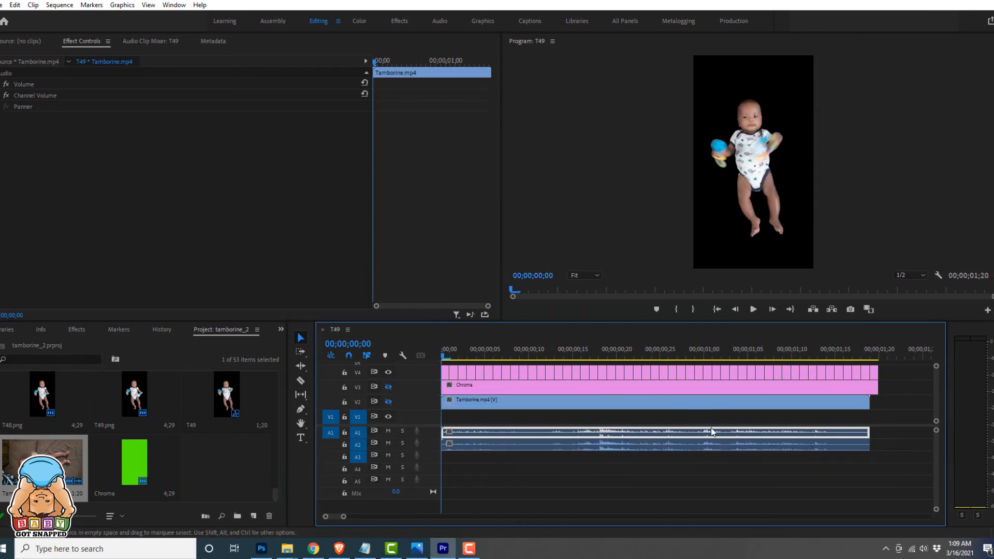
left_click_drag(445, 357, 851, 398)
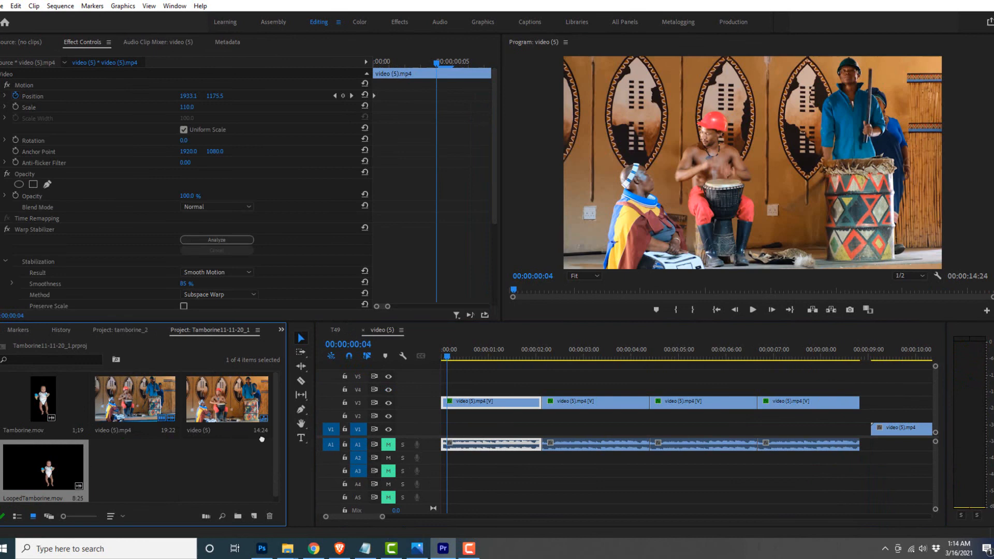
- Add LoopedTamborine.mov above the drummers' footage in the video (5) sequence, move the second baby beside the tall drum to about 3245, 1139, and preview it
left_click_drag(261, 439, 438, 388)
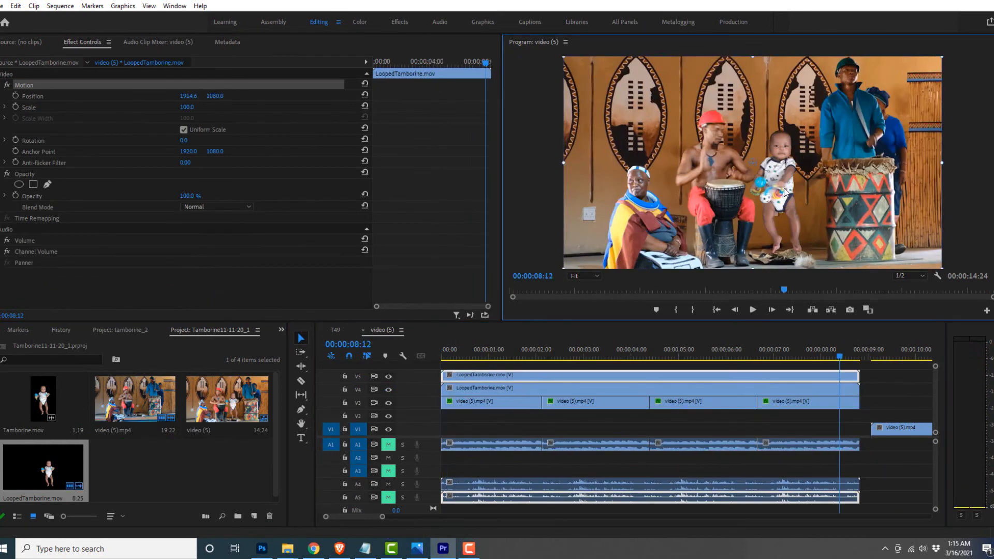
left_click_drag(759, 197, 920, 198)
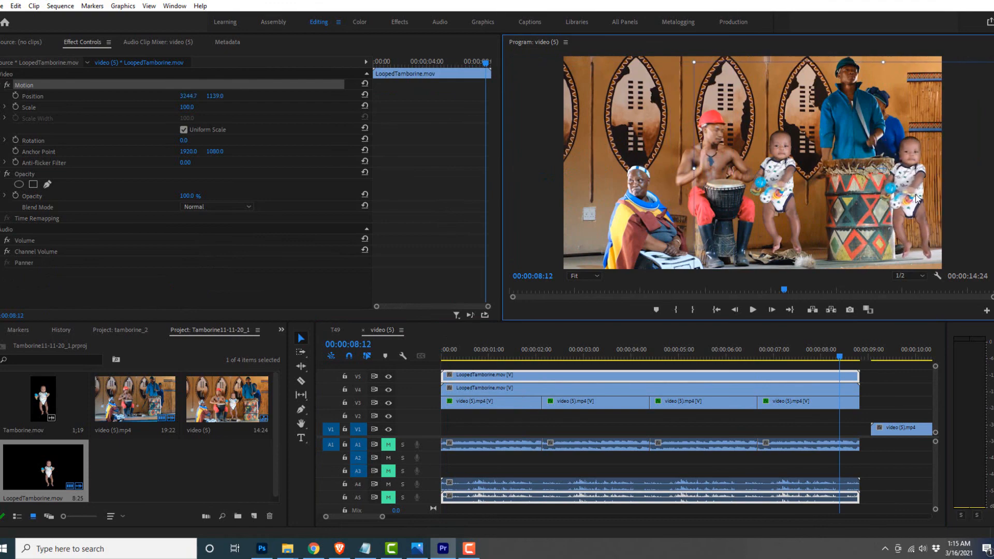
left_click(753, 310)
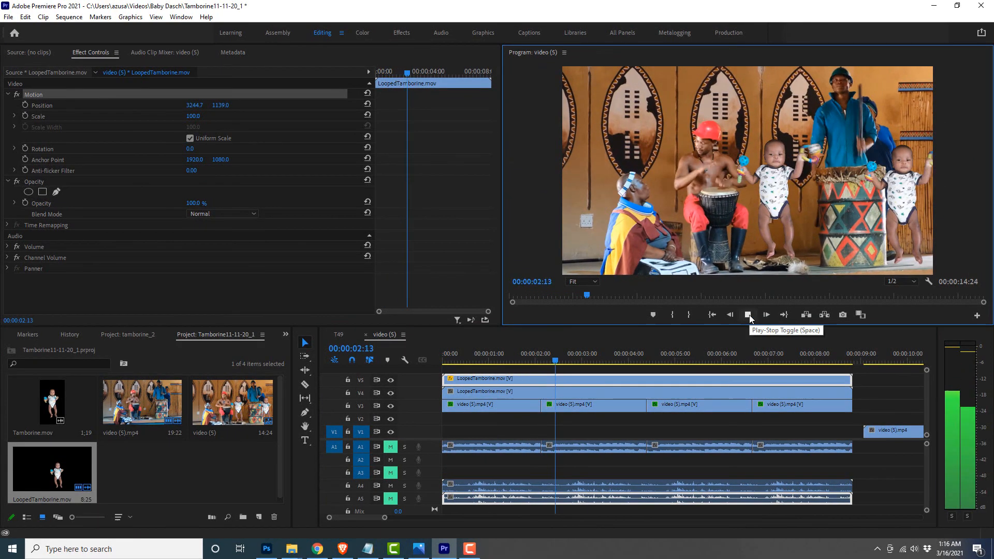